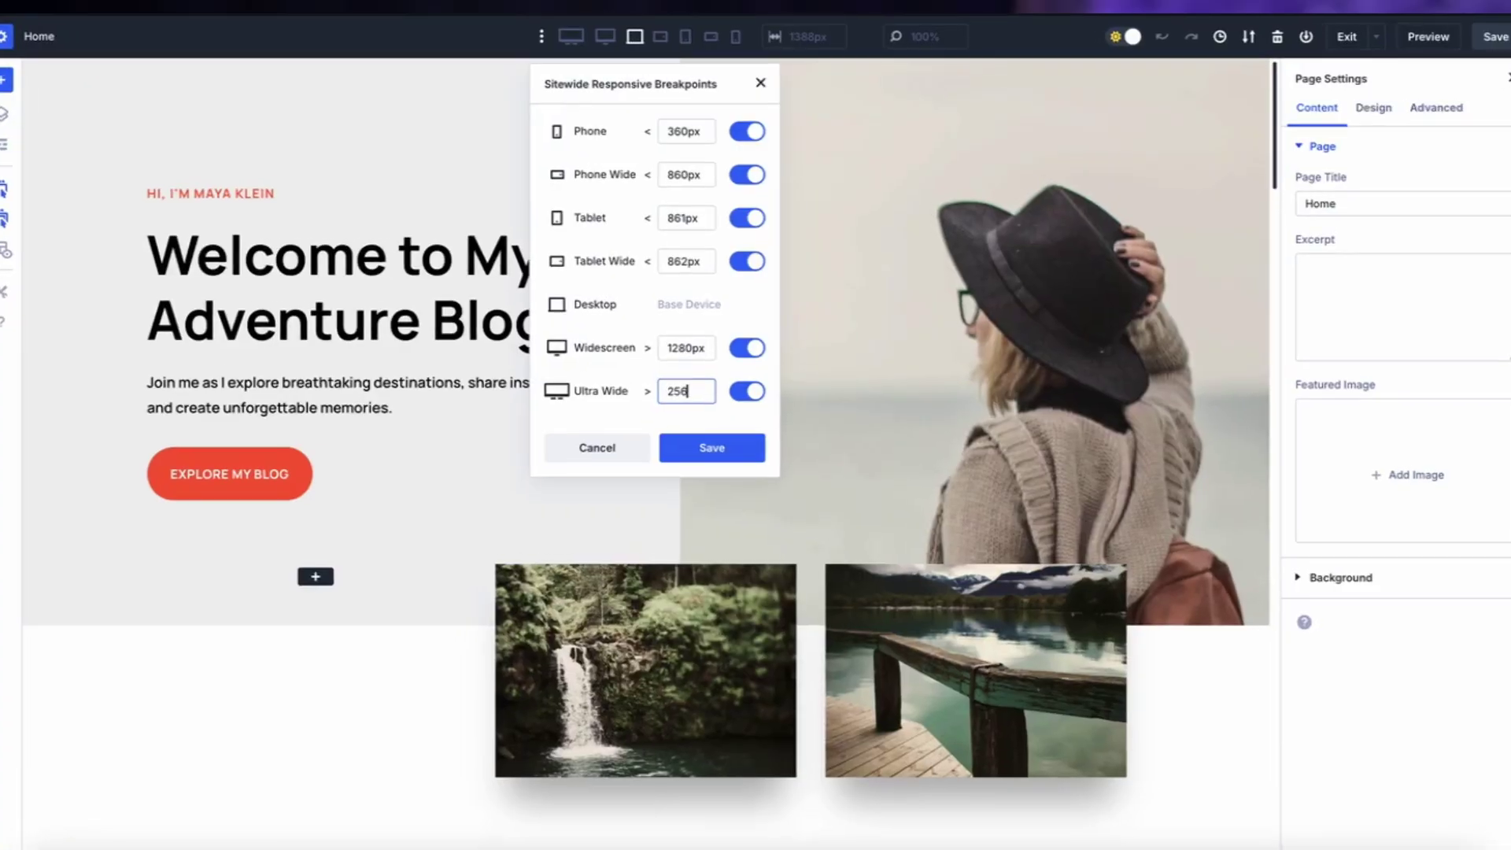
Change the Widescreen breakpoint width to 1920px and apply the updated breakpoints
text(0)
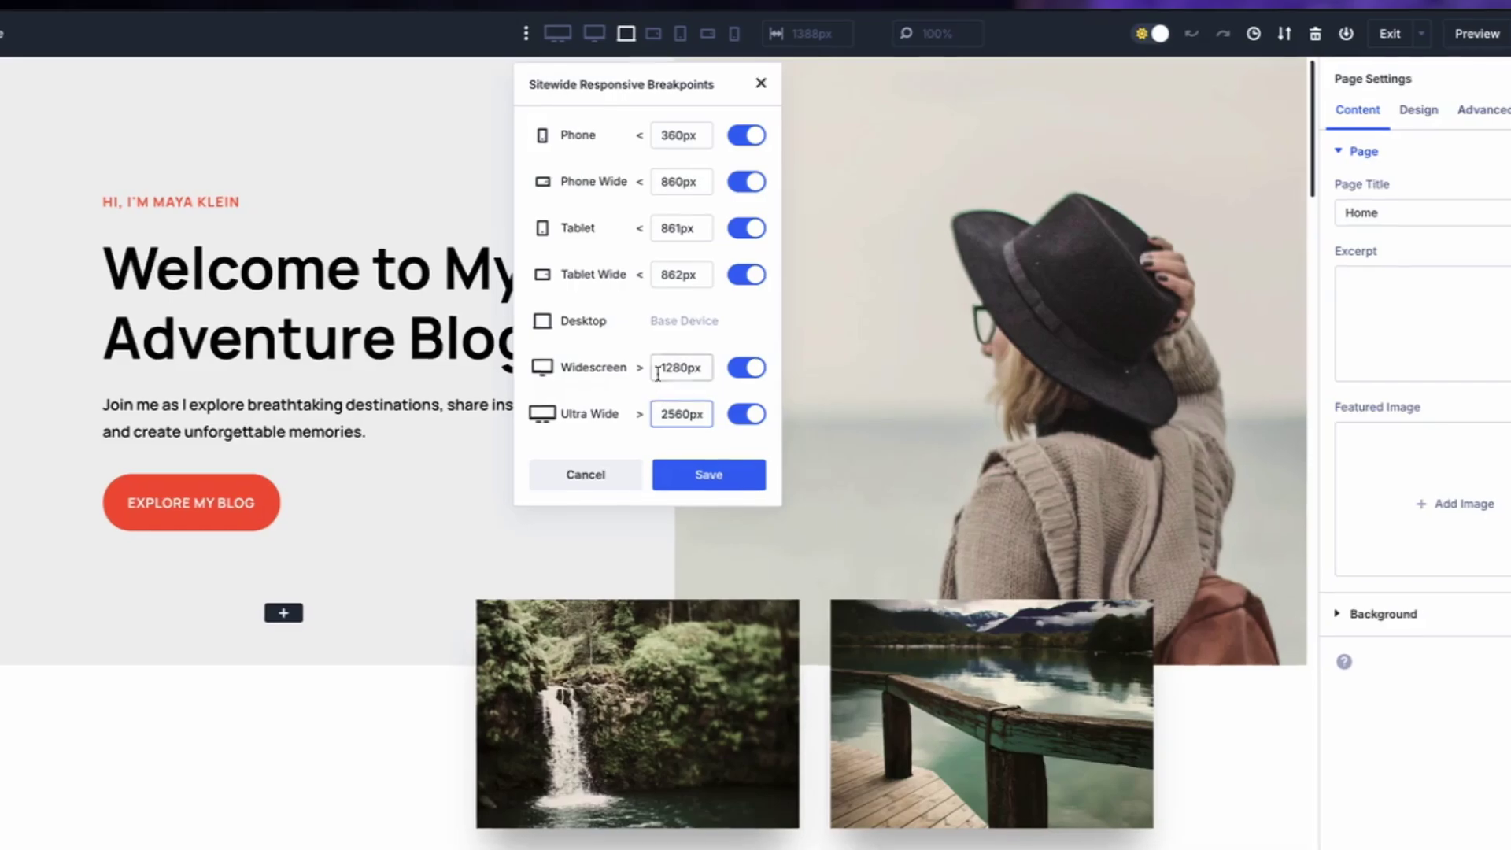
double_click(686, 348)
text(1920px)
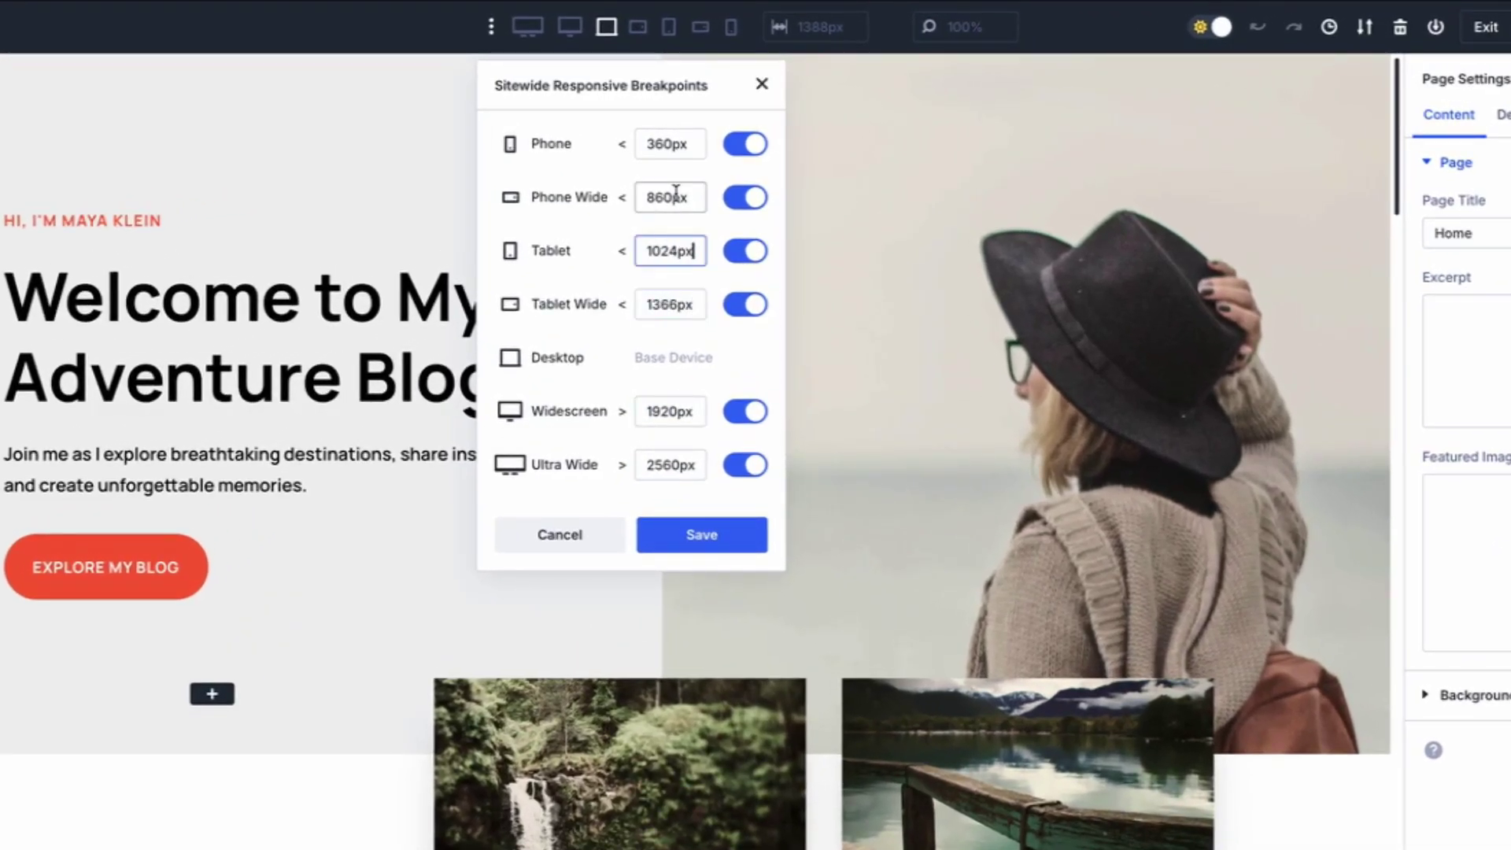
click(699, 536)
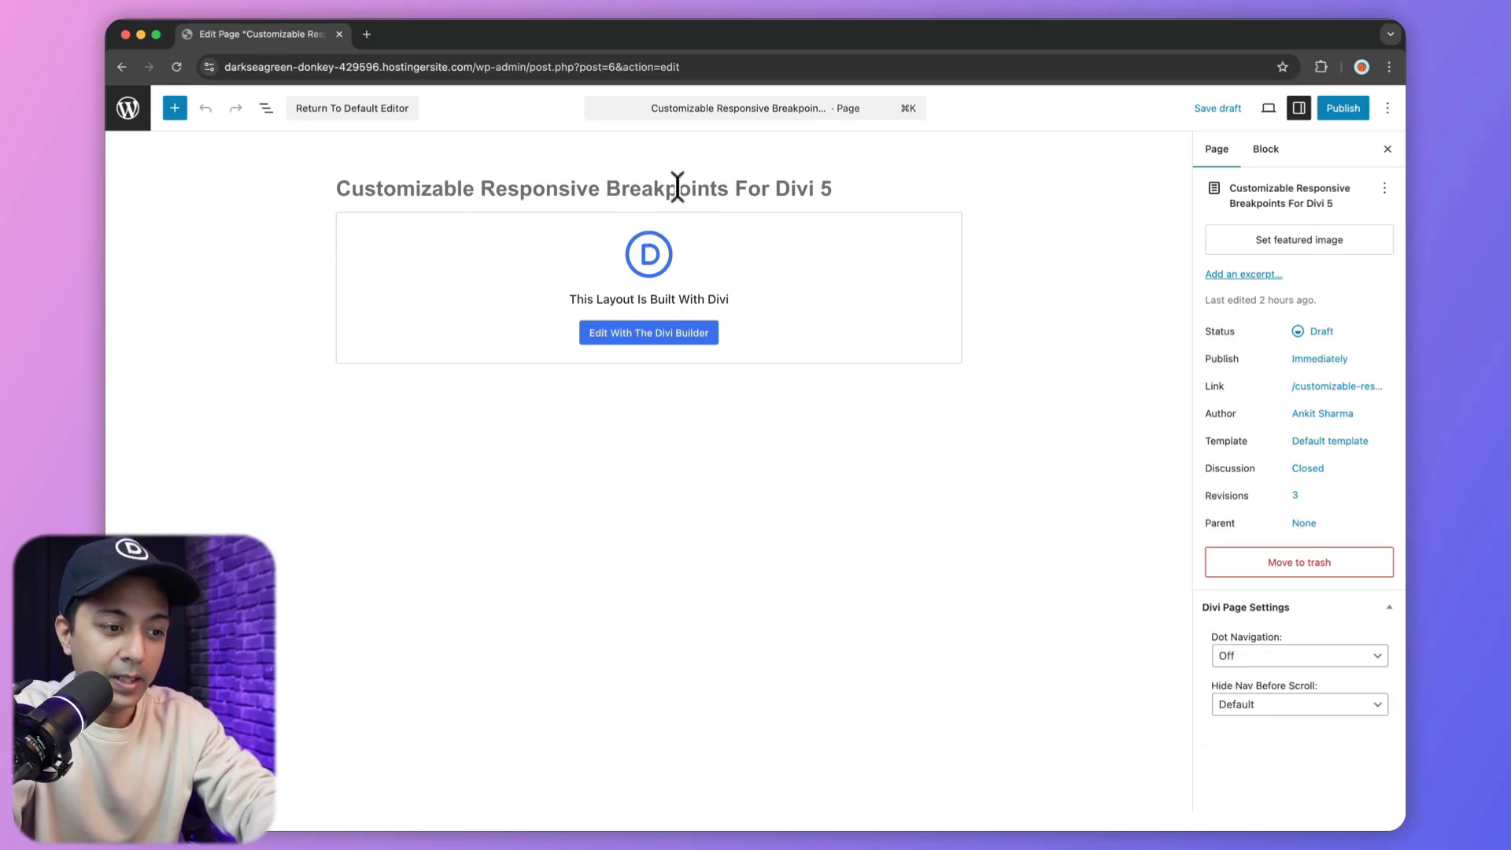
Launch the Divi visual builder on the 'Customizable Responsive Breakpoints For Divi 5' page
click(629, 343)
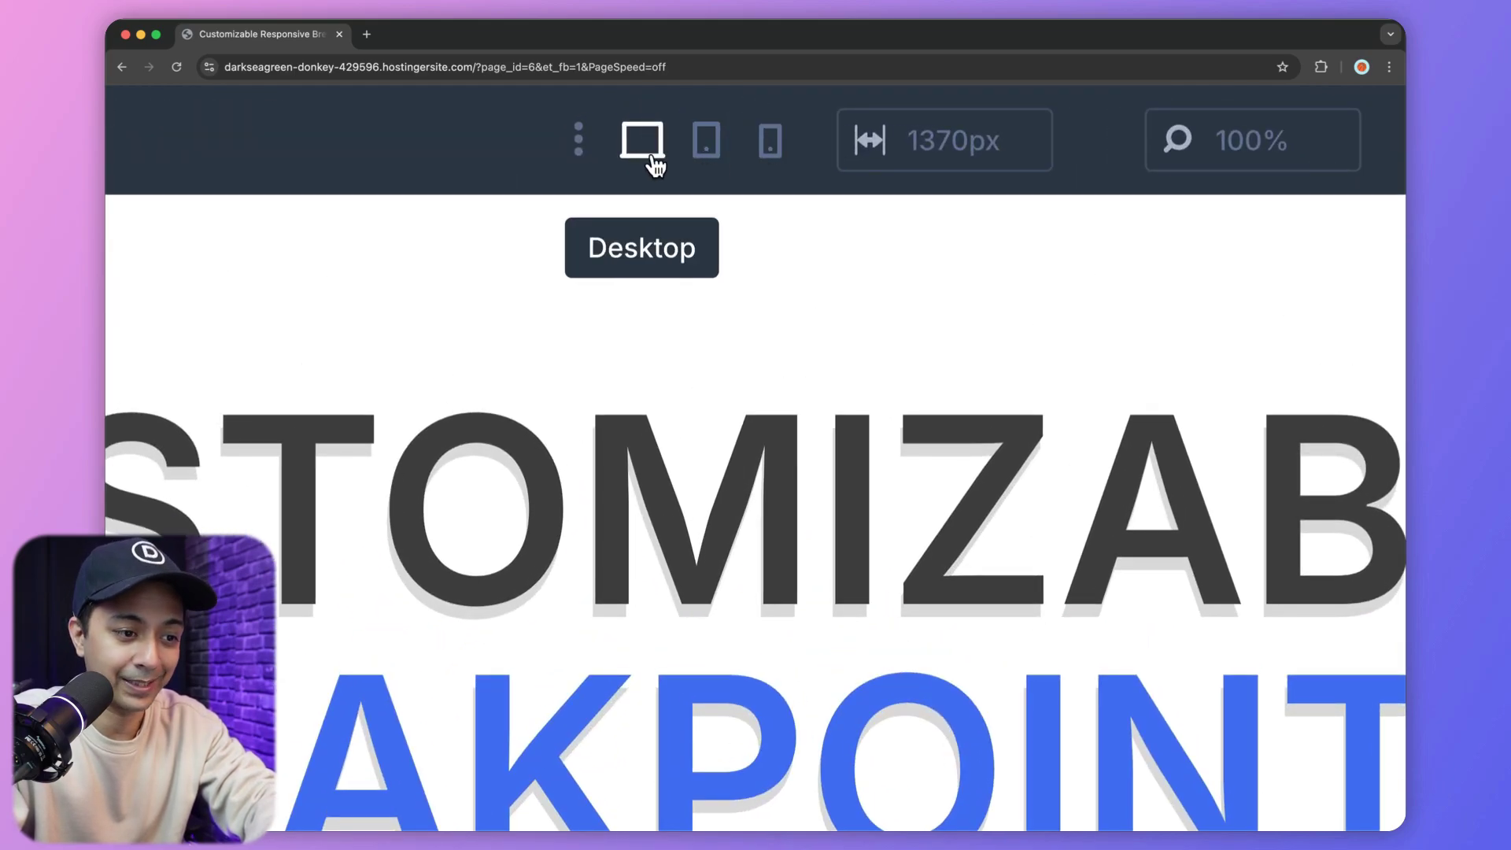
click(769, 144)
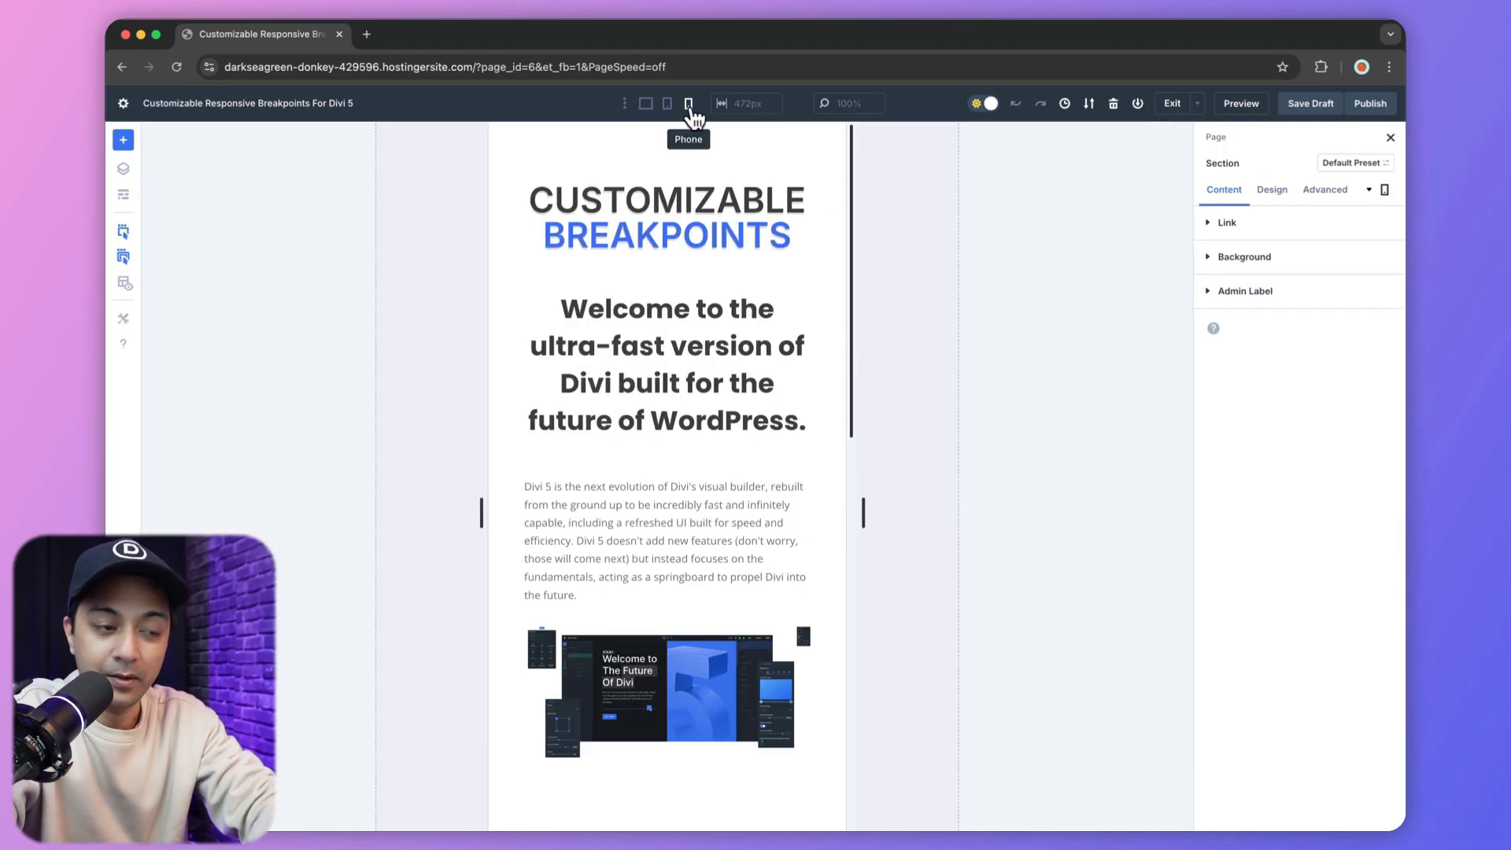
click(675, 110)
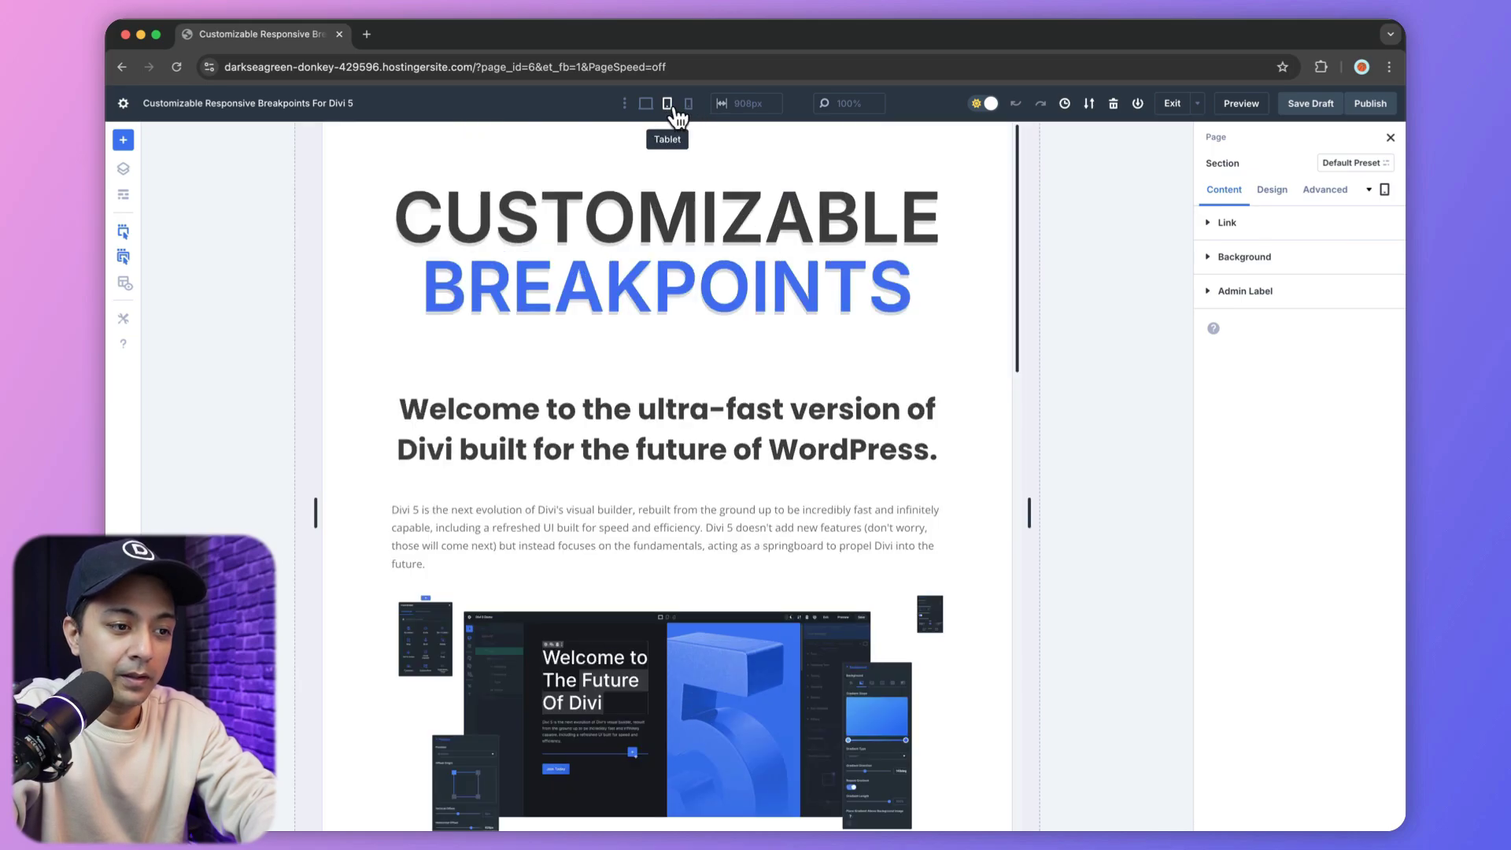
click(647, 110)
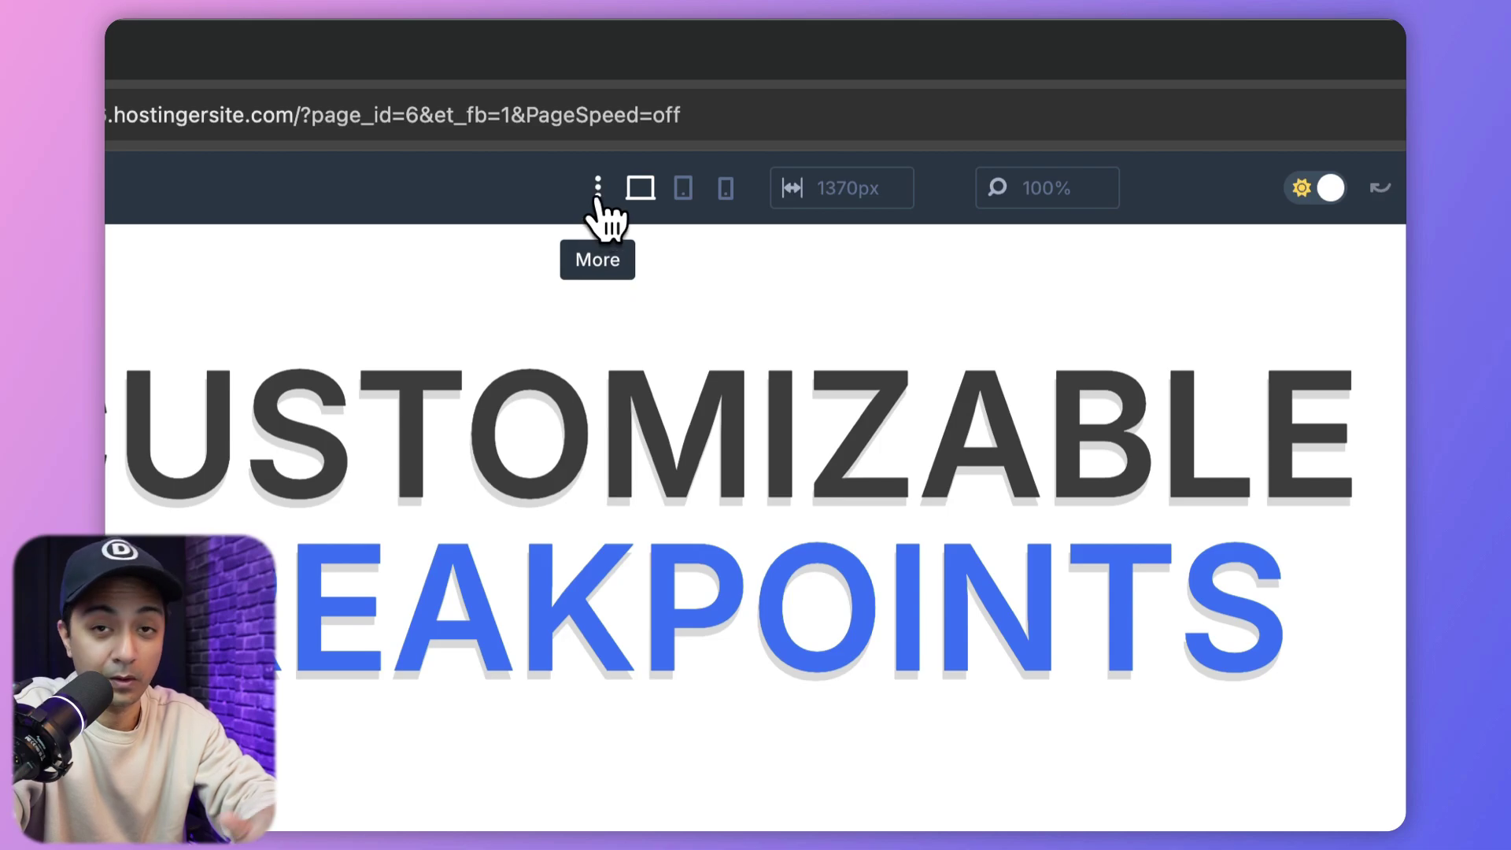
Enable the Phone Wide, Tablet Wide, Widescreen and Ultra Wide breakpoints in the sitewide settings
click(598, 197)
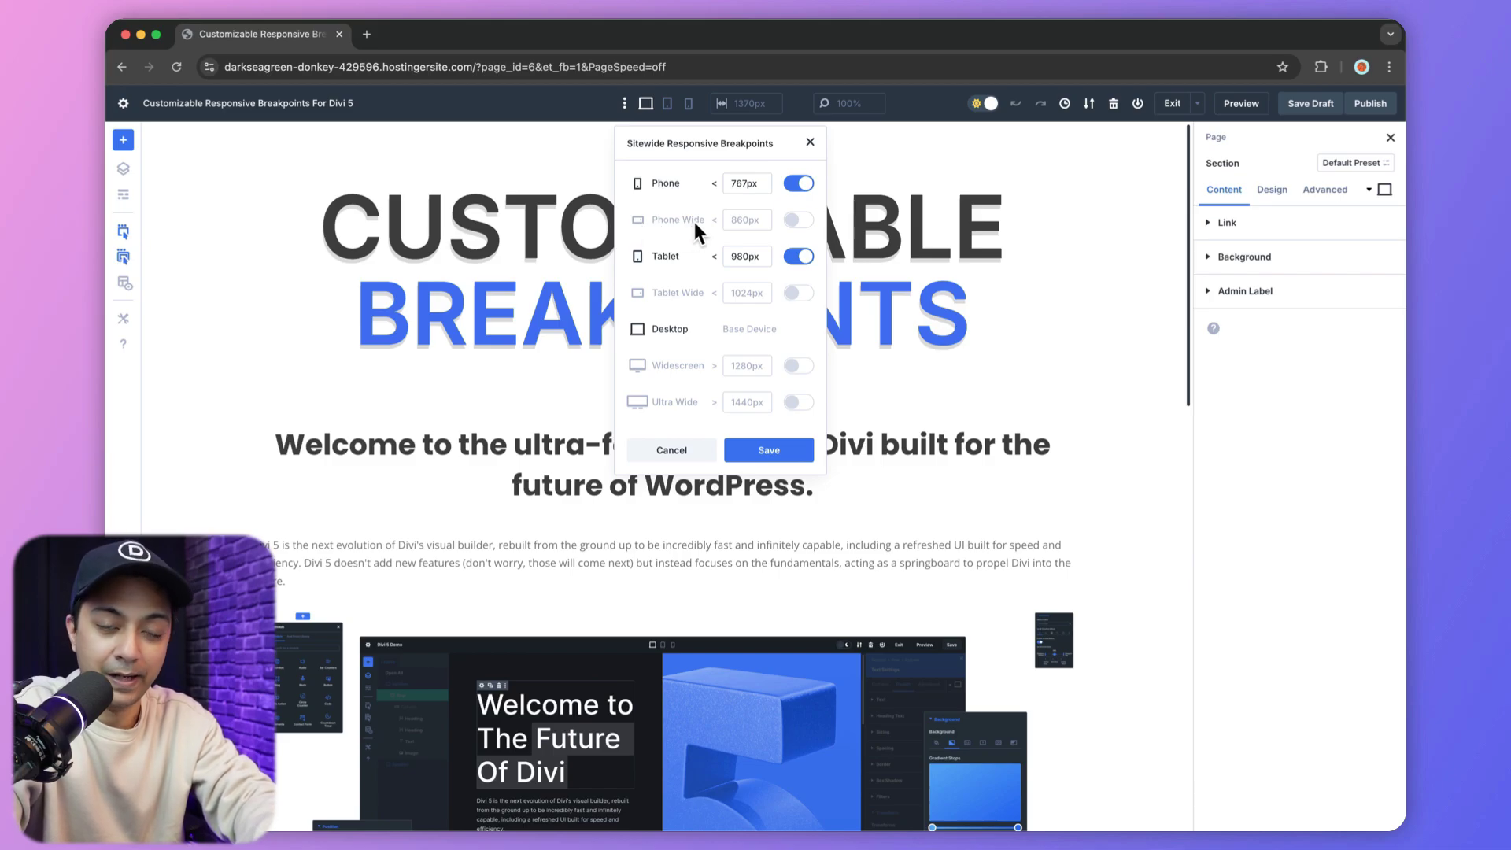
click(798, 221)
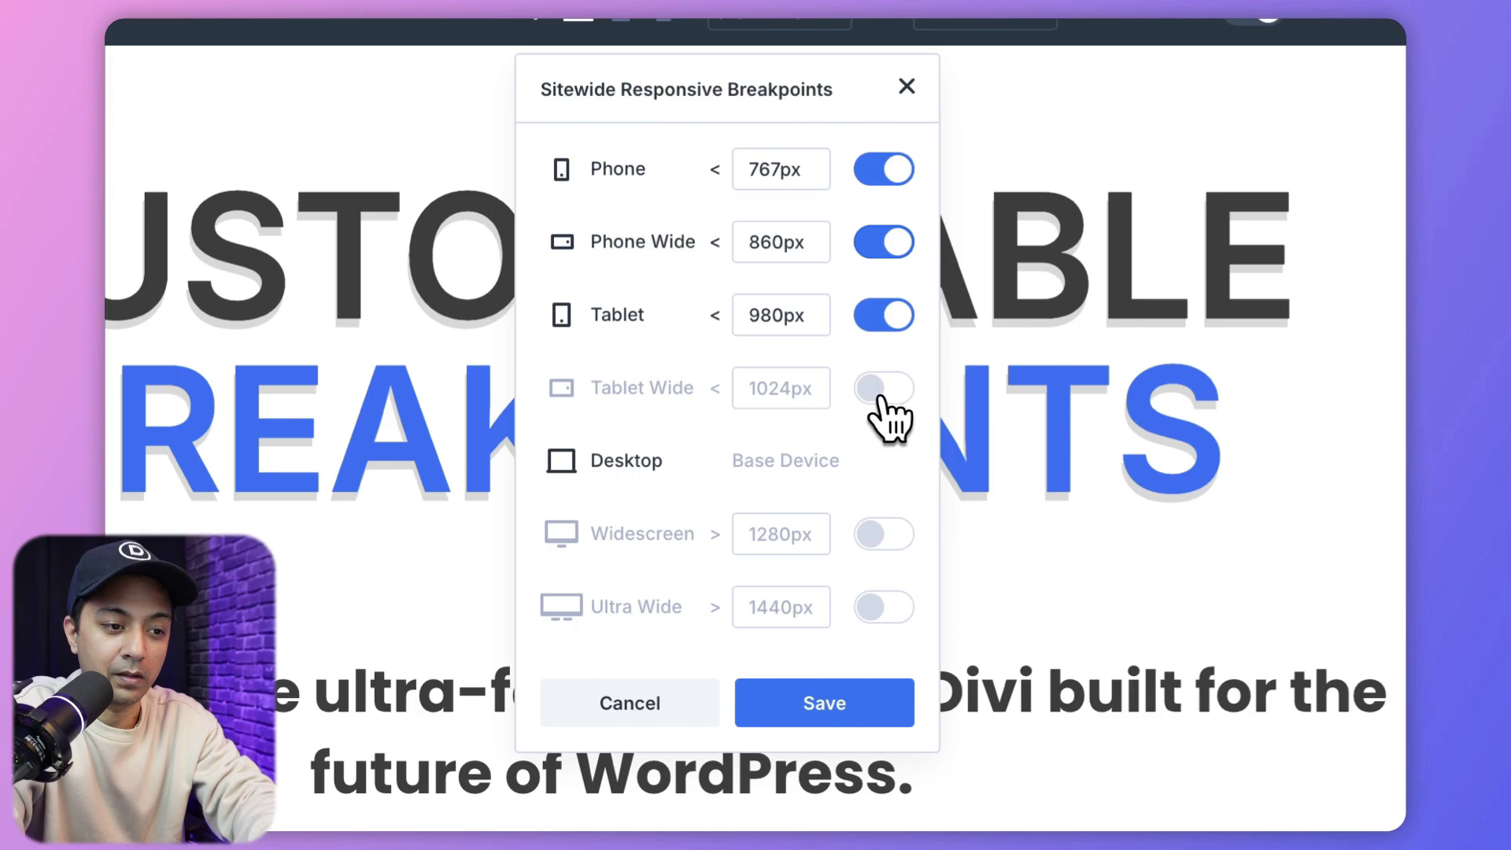
click(898, 401)
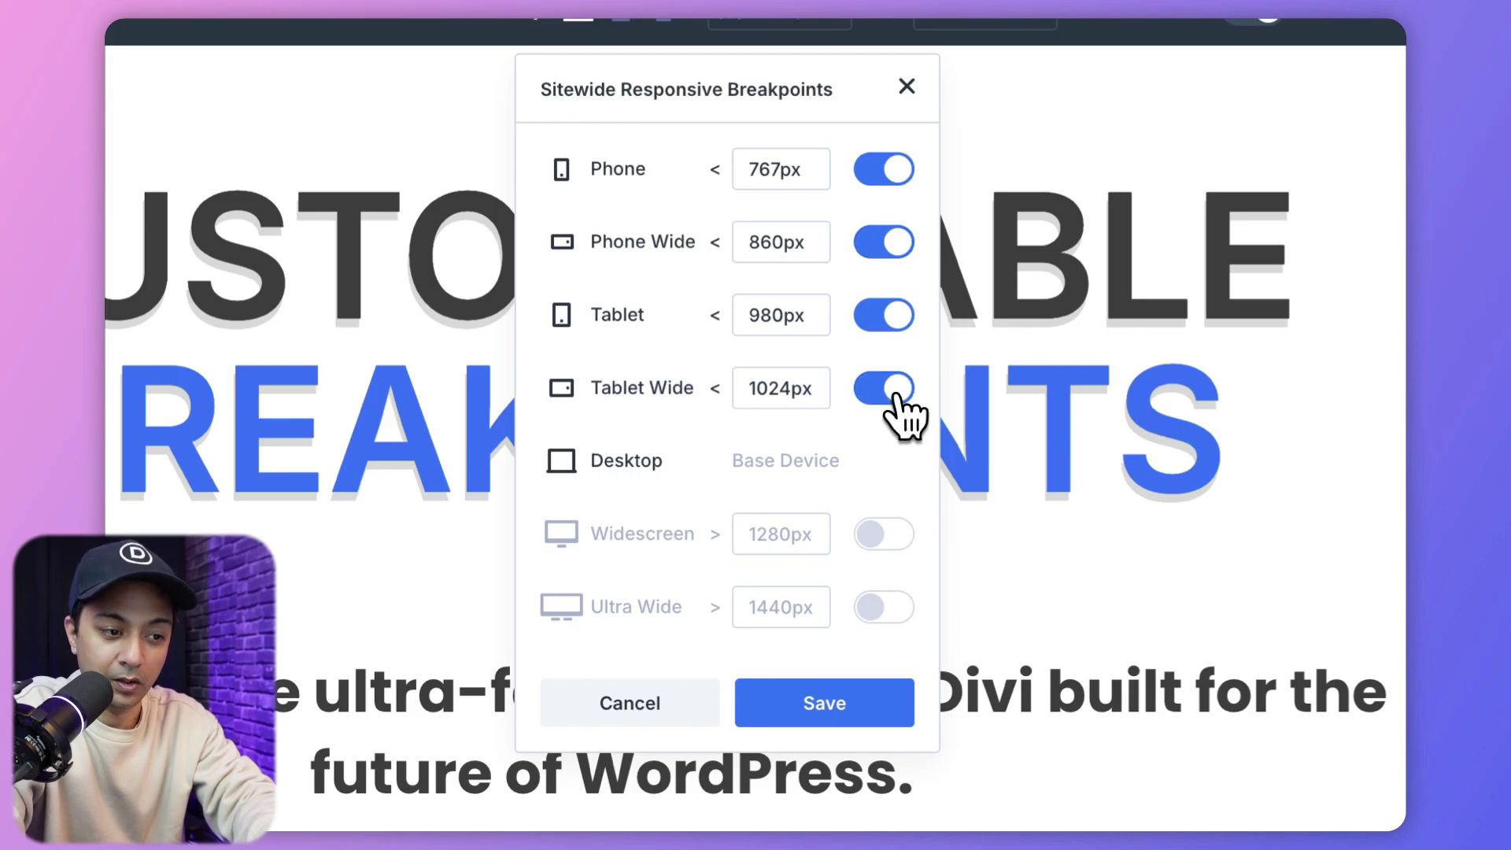
click(904, 544)
click(897, 611)
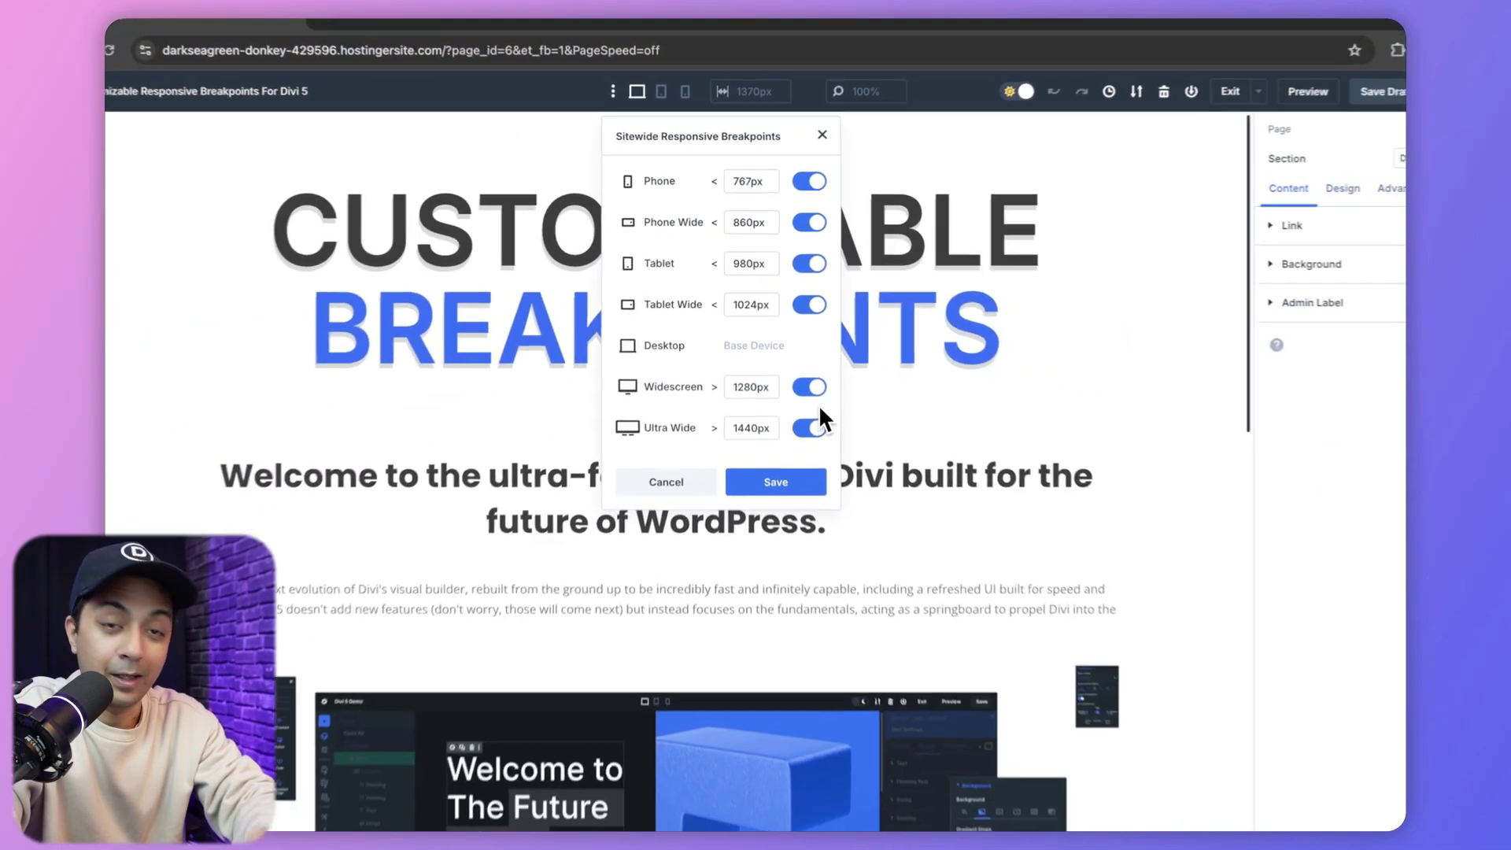
Set Tablet Wide to 1024px, then save and update the breakpoints sitewide
click(747, 294)
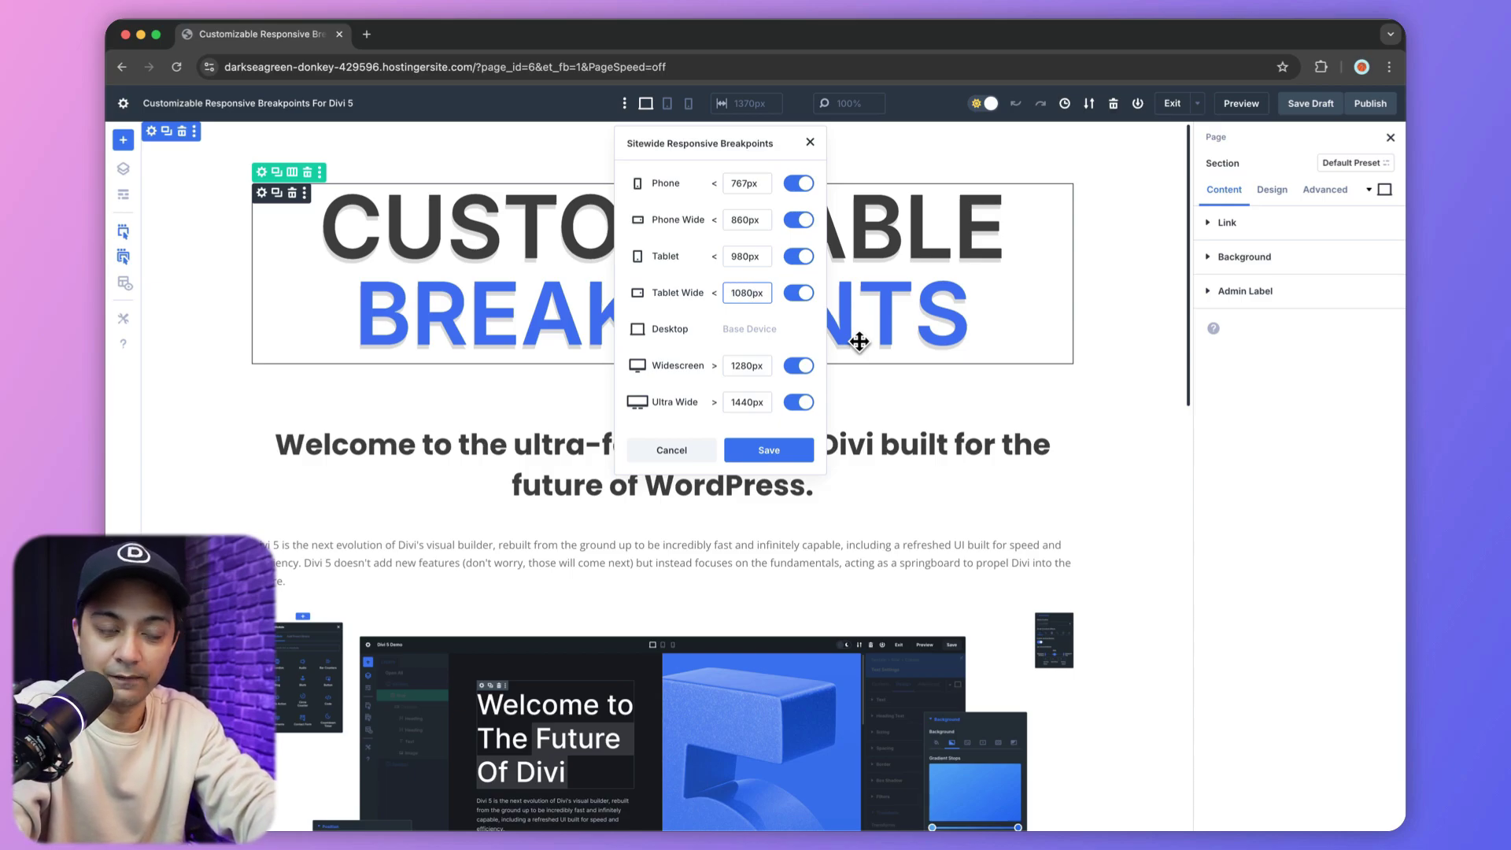
key(BackSpace)
key(BackSpace)
text(24)
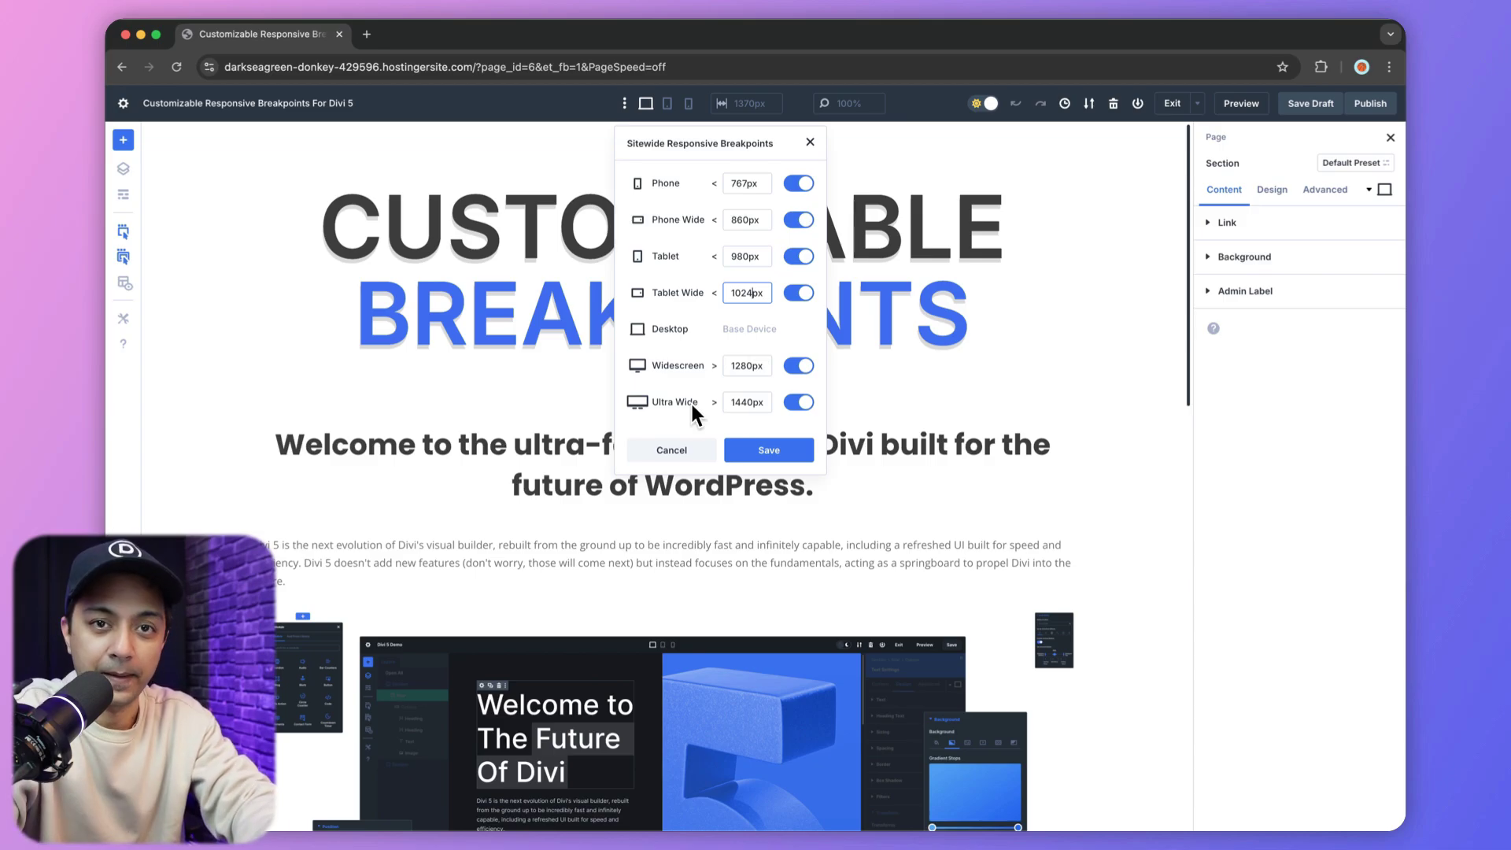
click(767, 455)
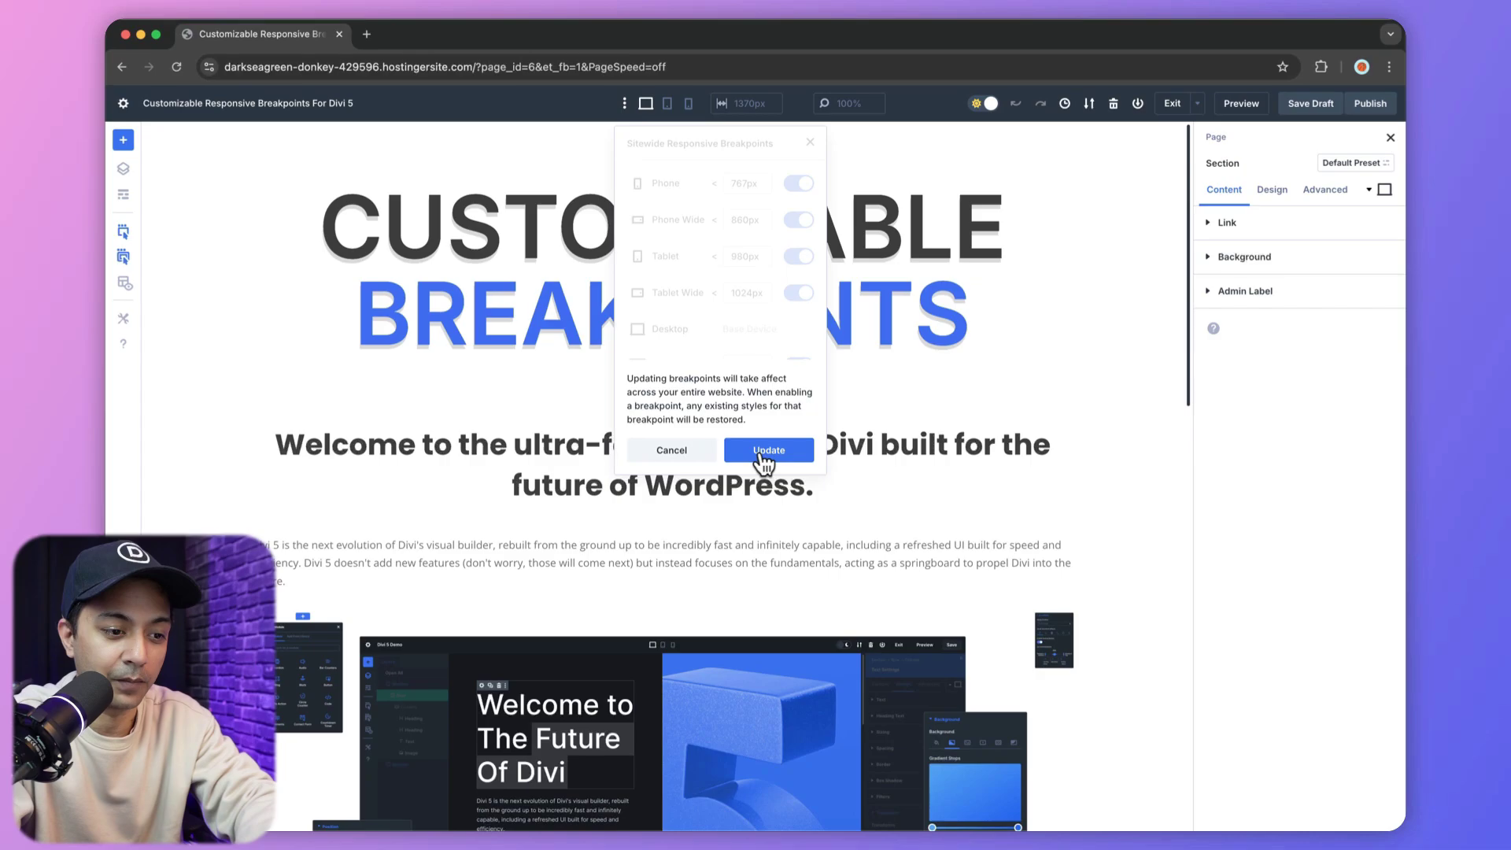
click(763, 452)
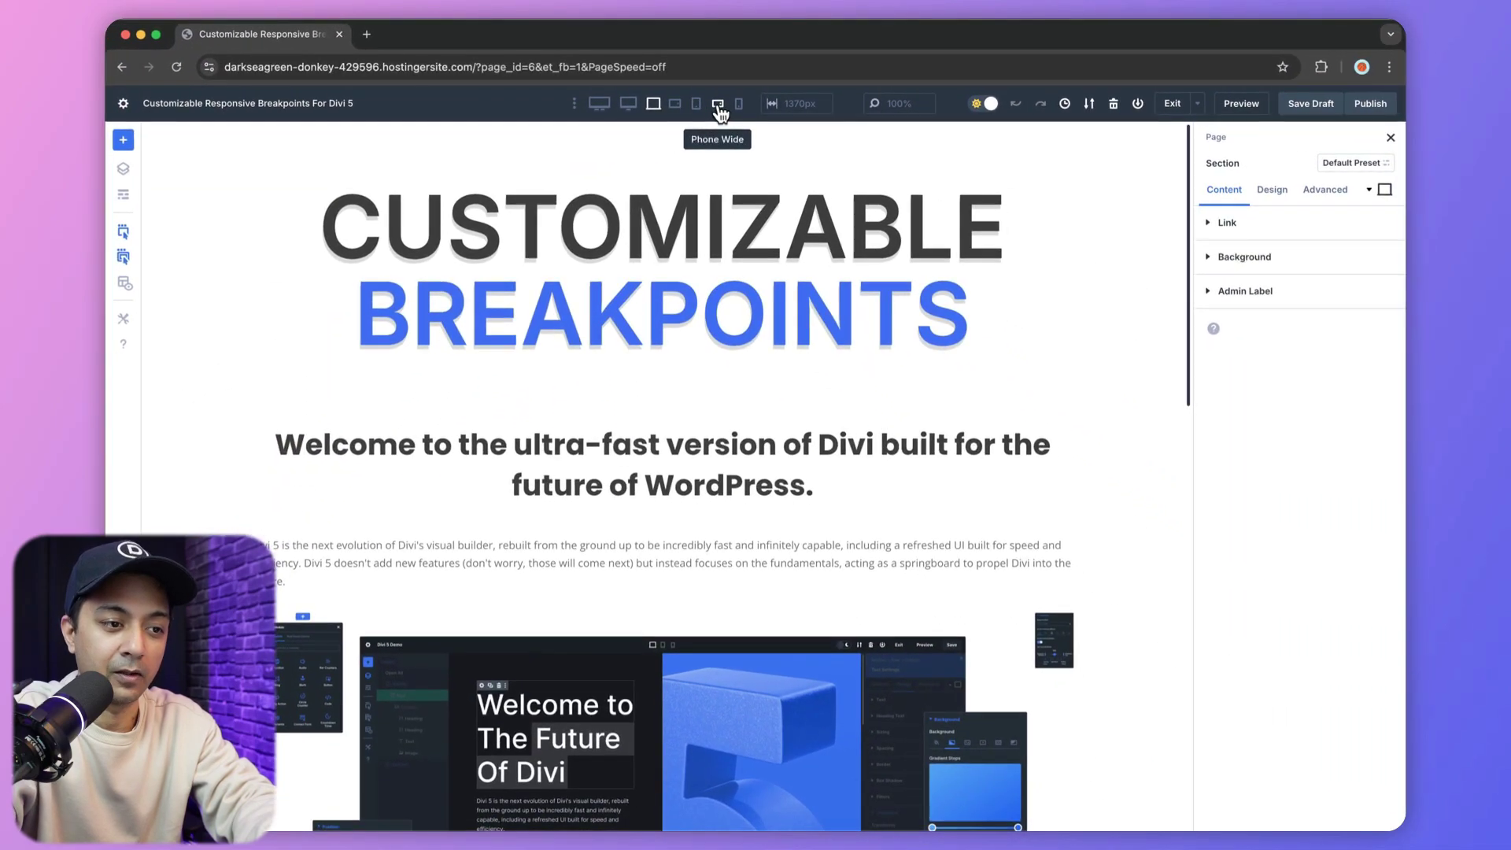
Preview the page at Phone Wide, Tablet Wide, Widescreen and Ultra Wide widths
click(863, 187)
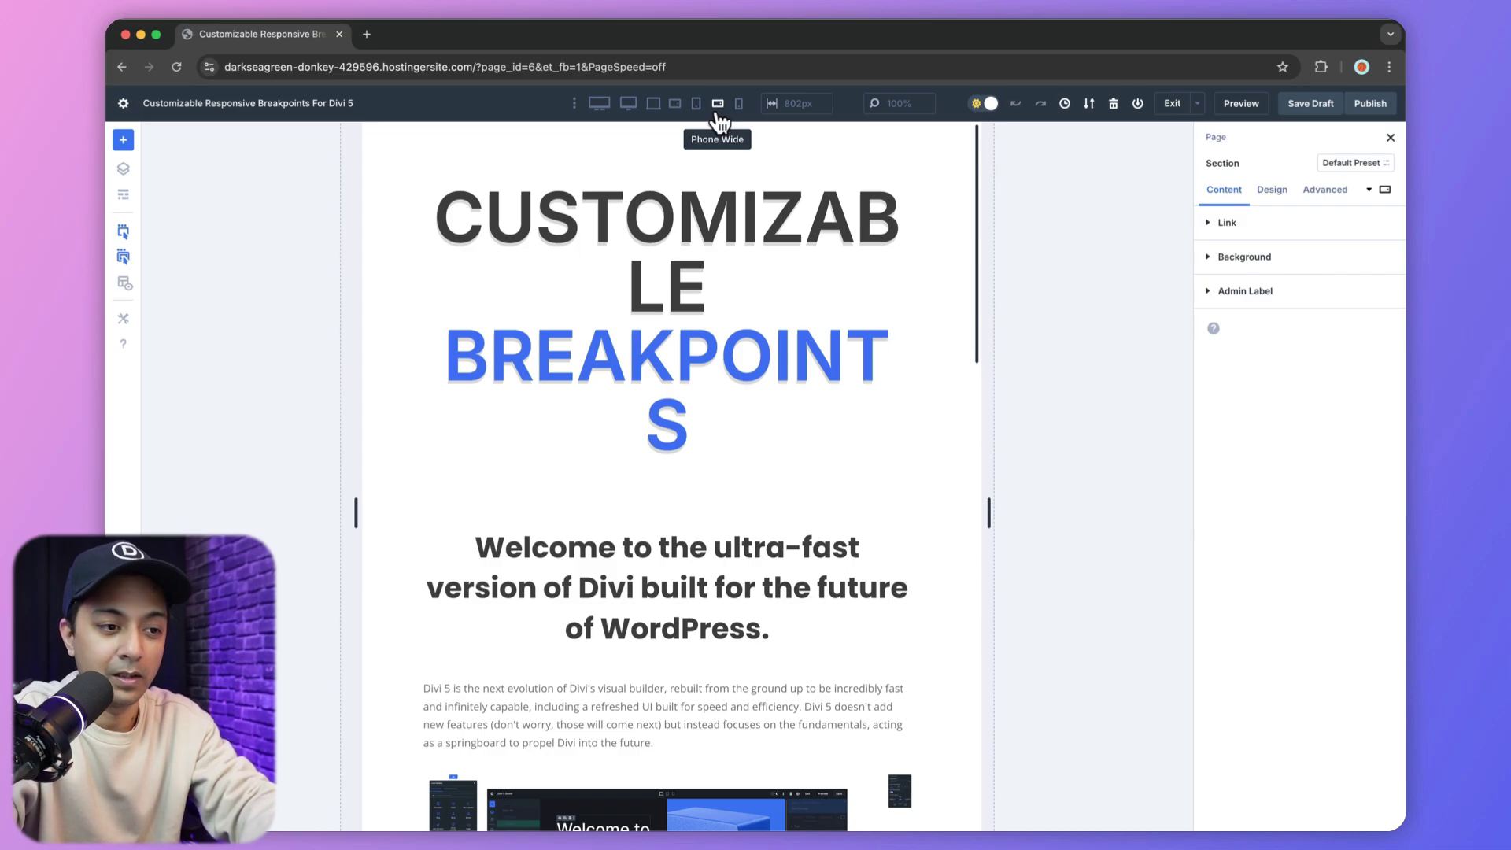
click(675, 104)
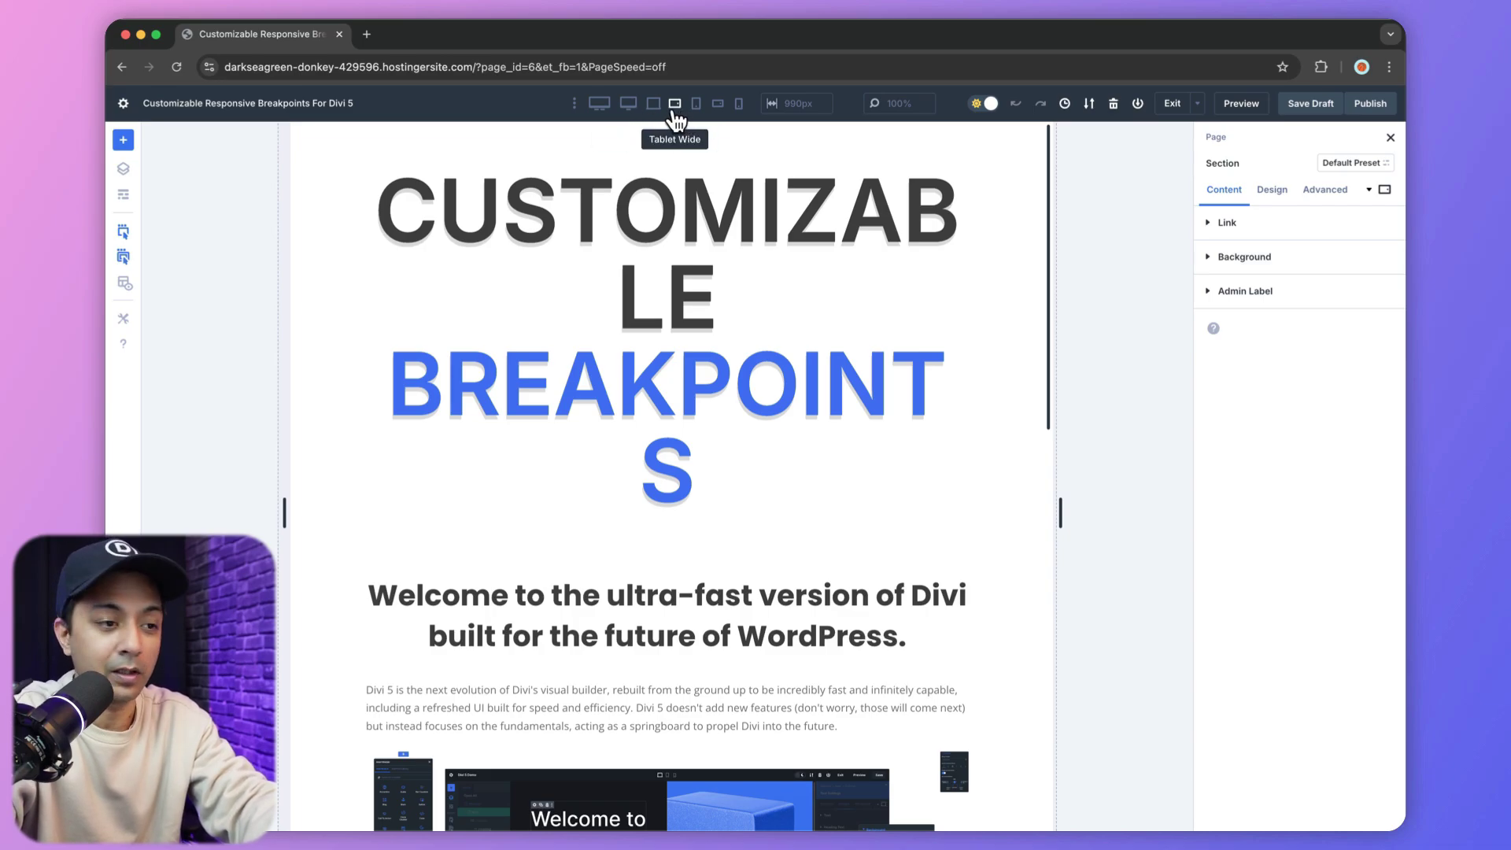
click(629, 108)
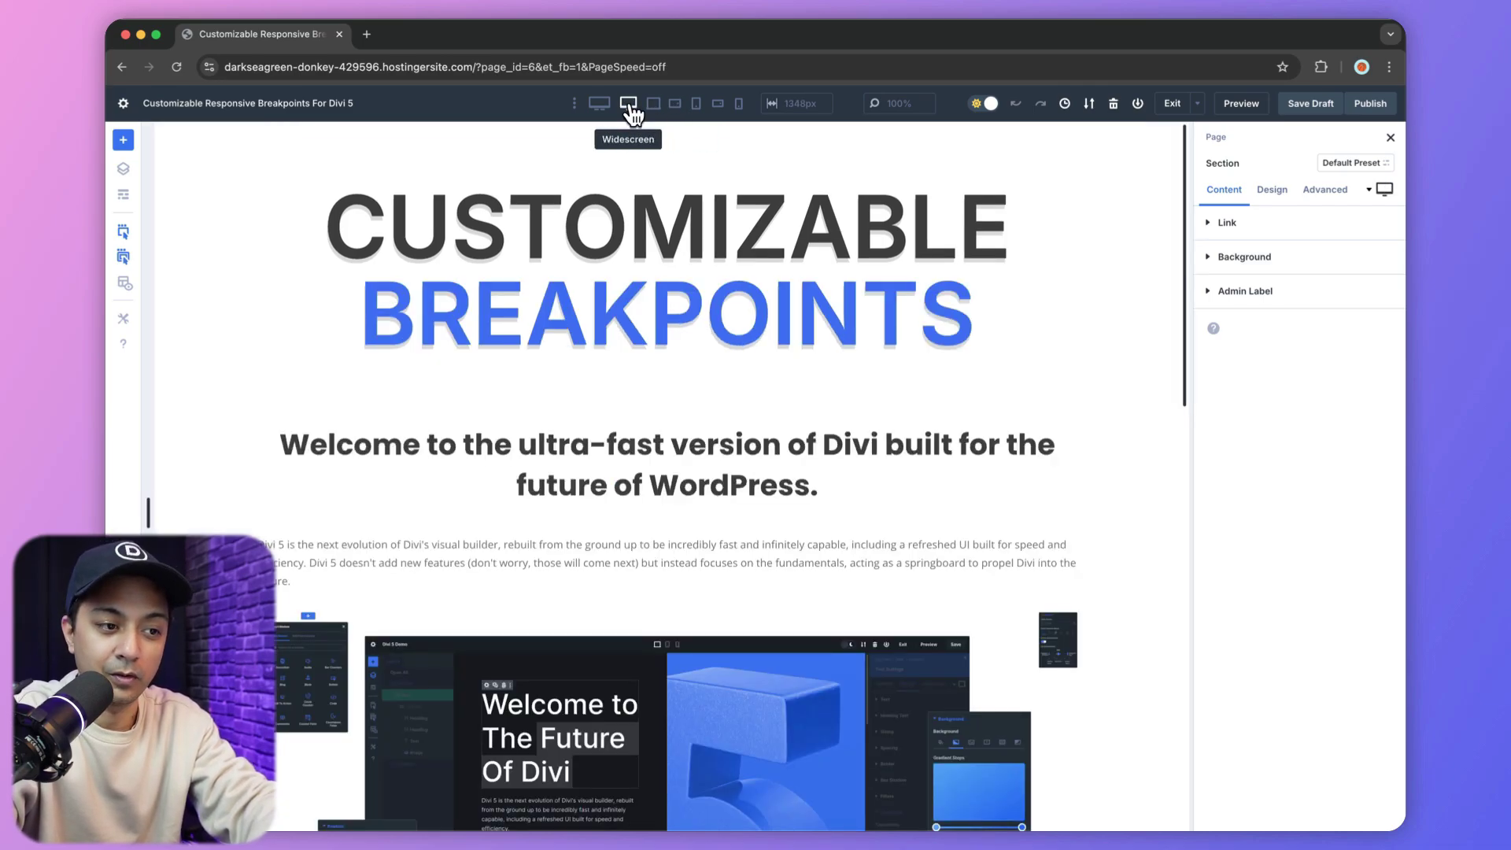
click(609, 110)
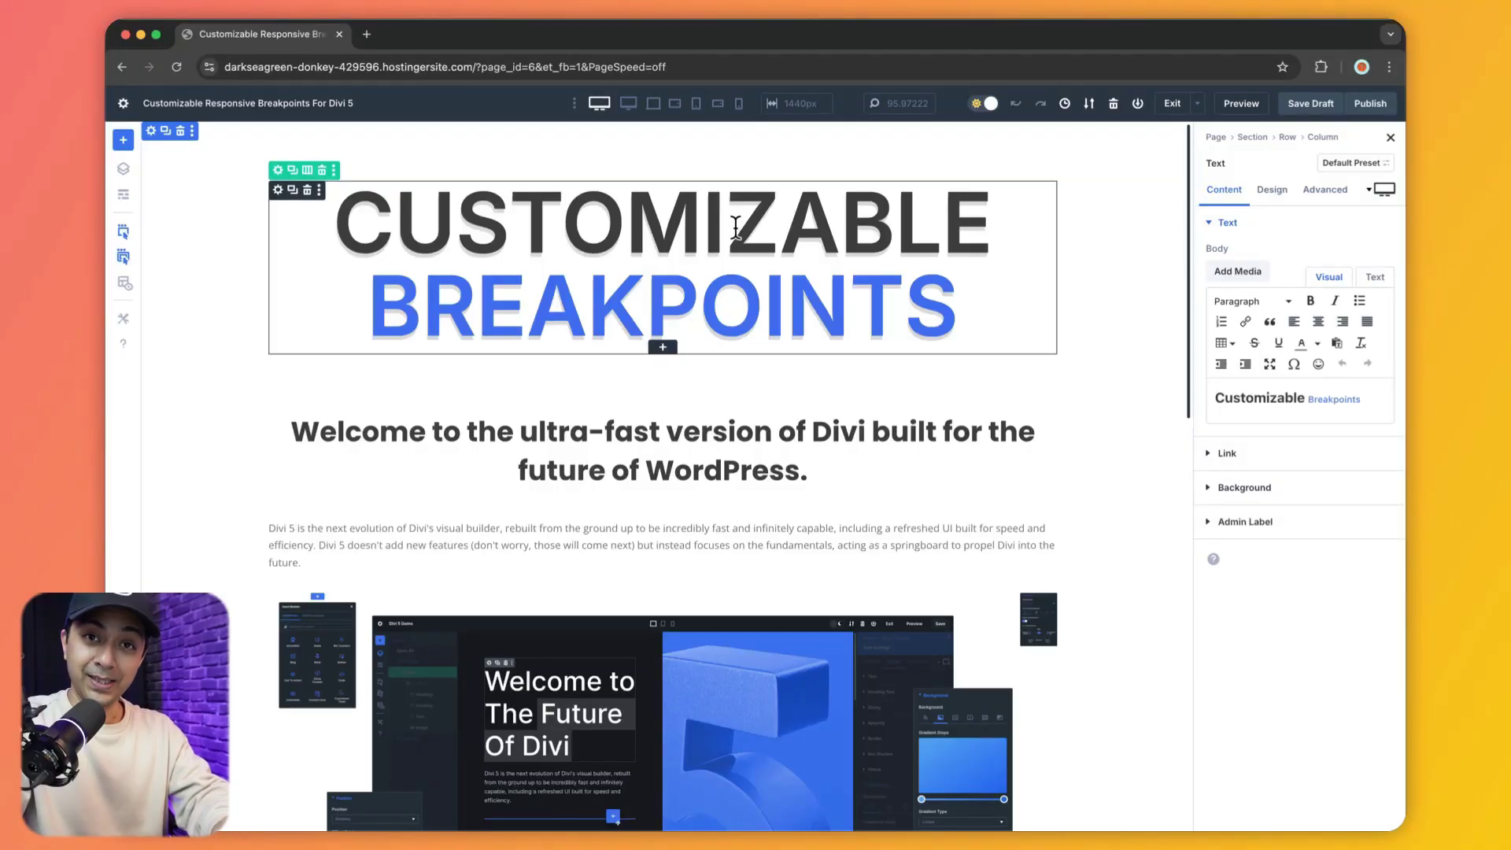
Shrink the H1 heading text size to 80px in the smaller-screen preview
click(278, 193)
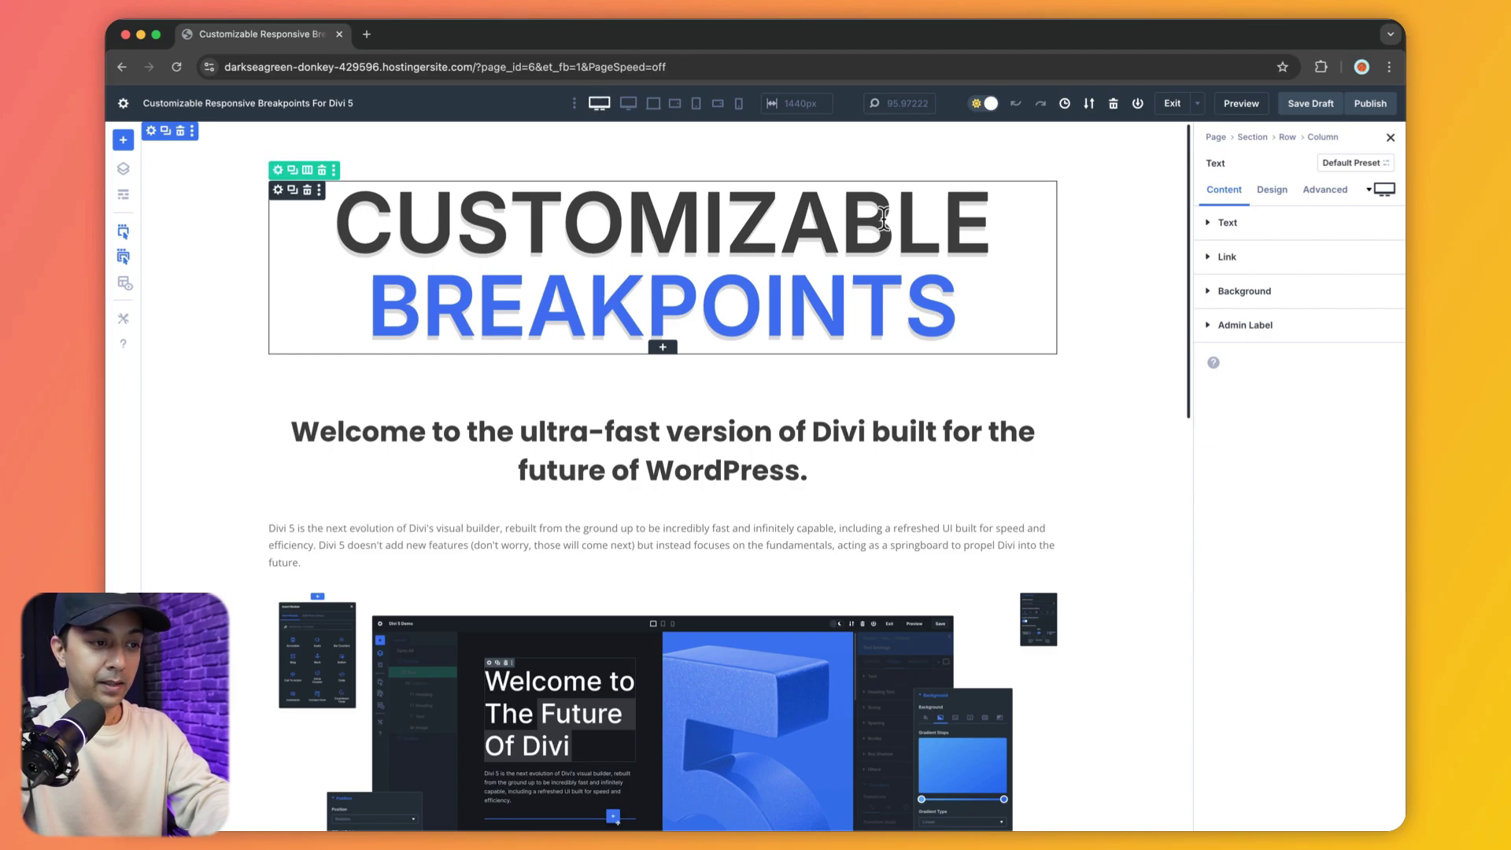
click(739, 106)
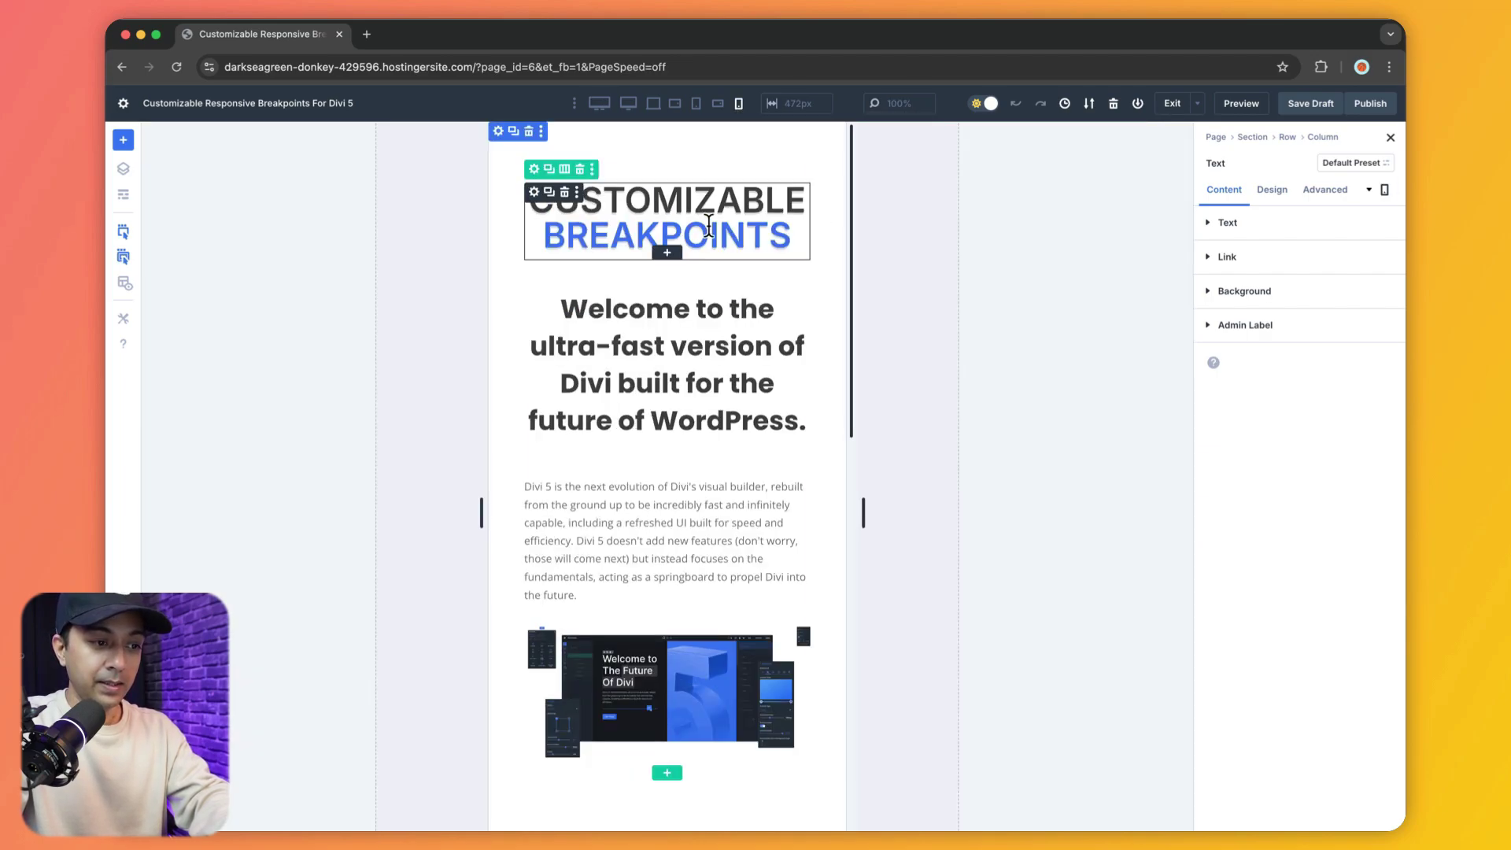
click(719, 109)
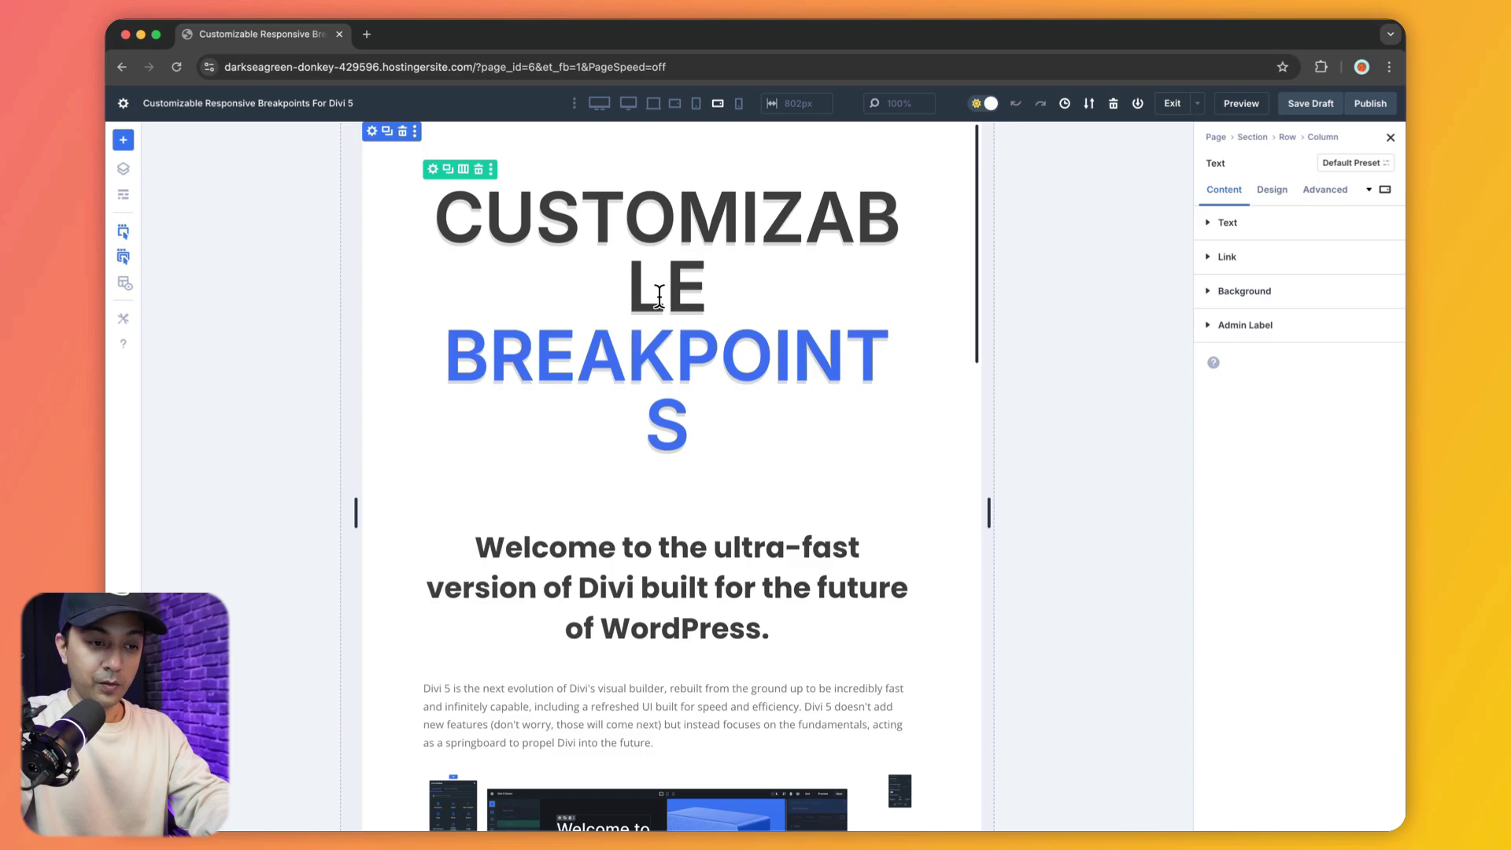
click(1281, 194)
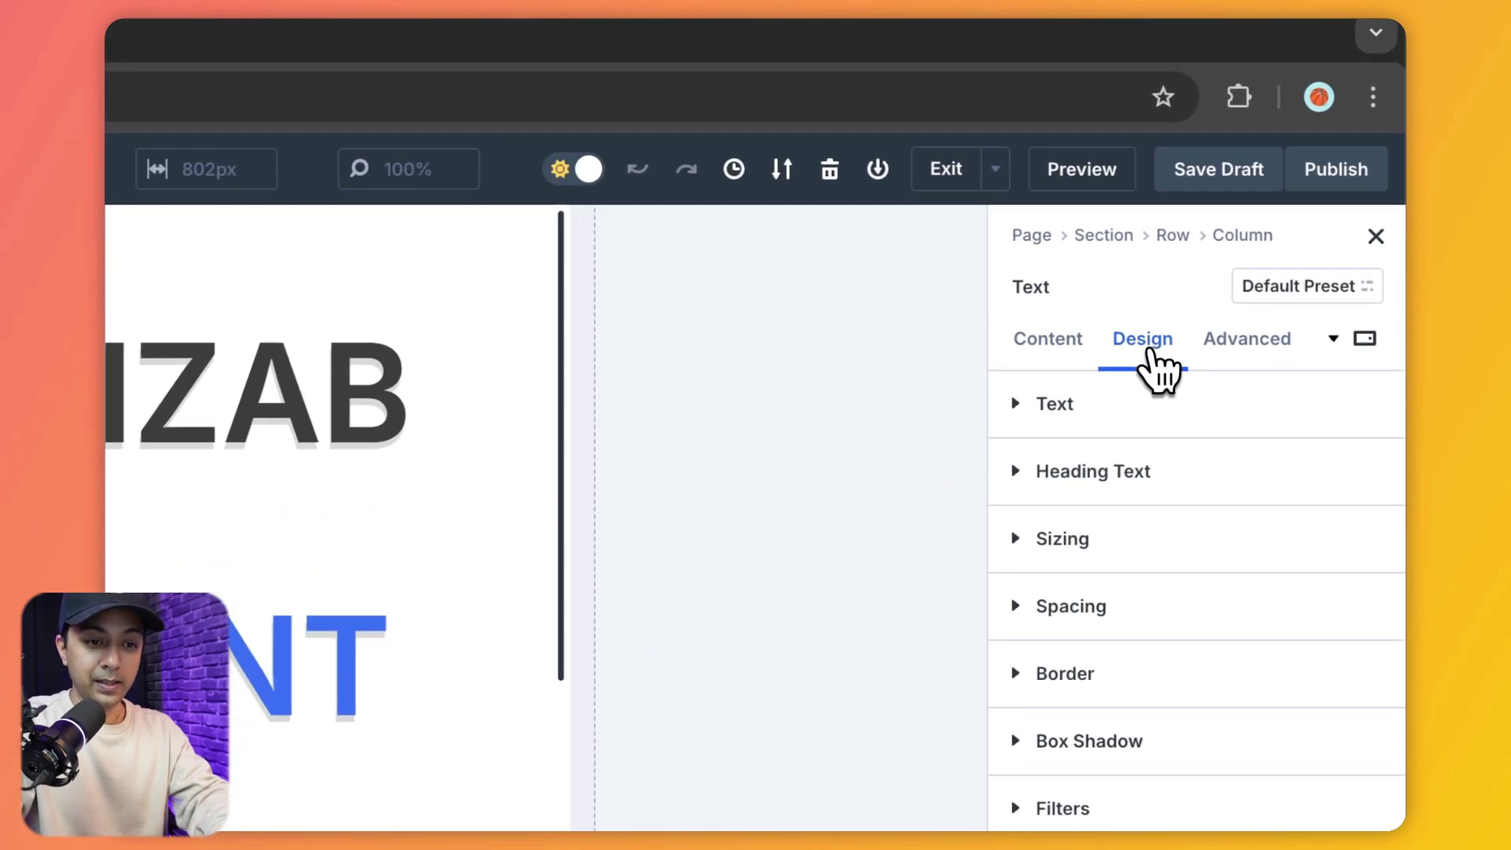
click(1015, 473)
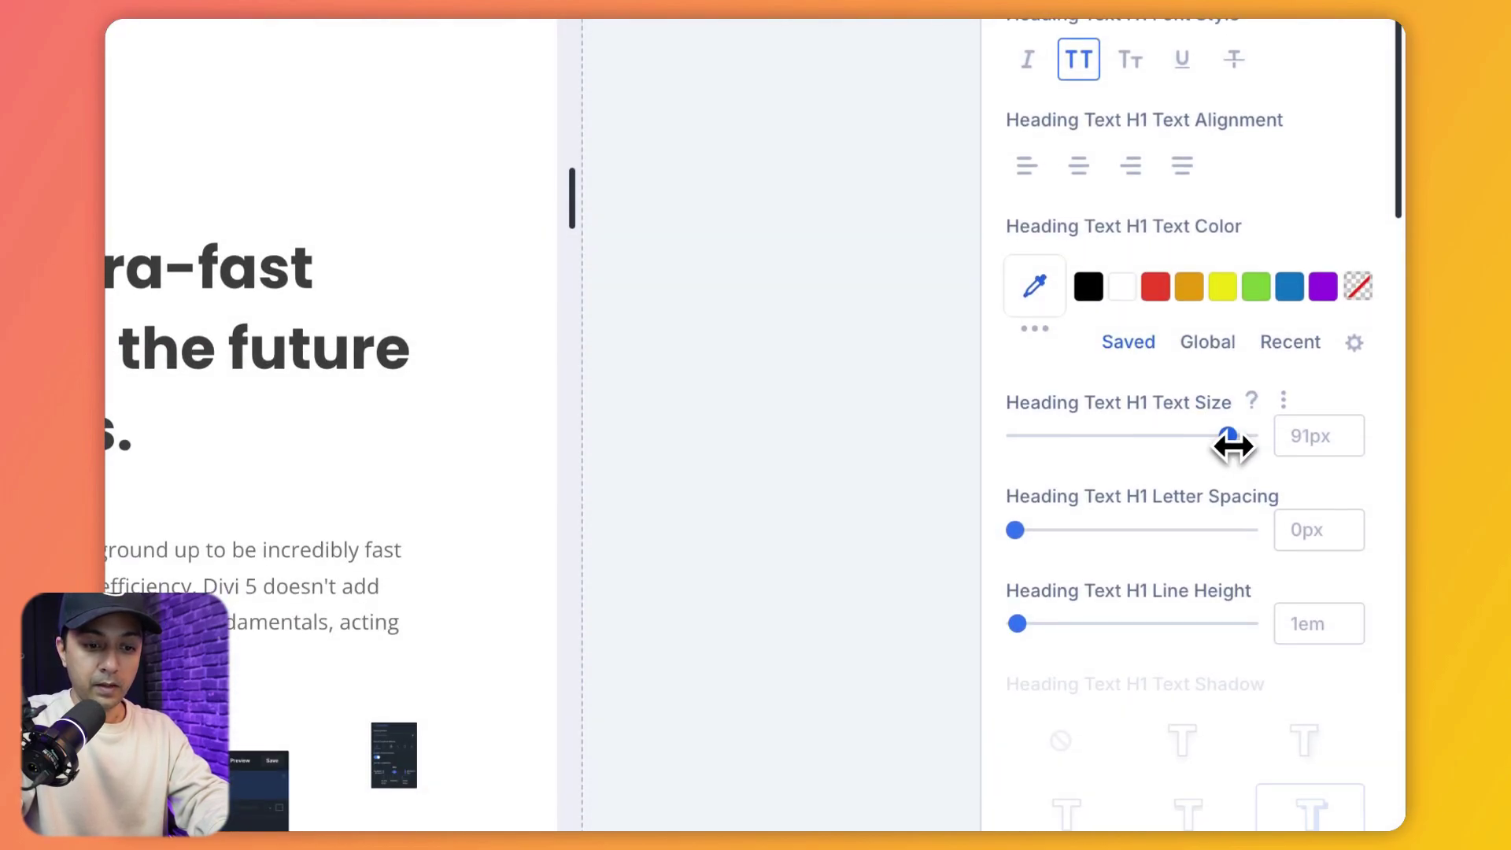
drag(1232, 443, 1202, 442)
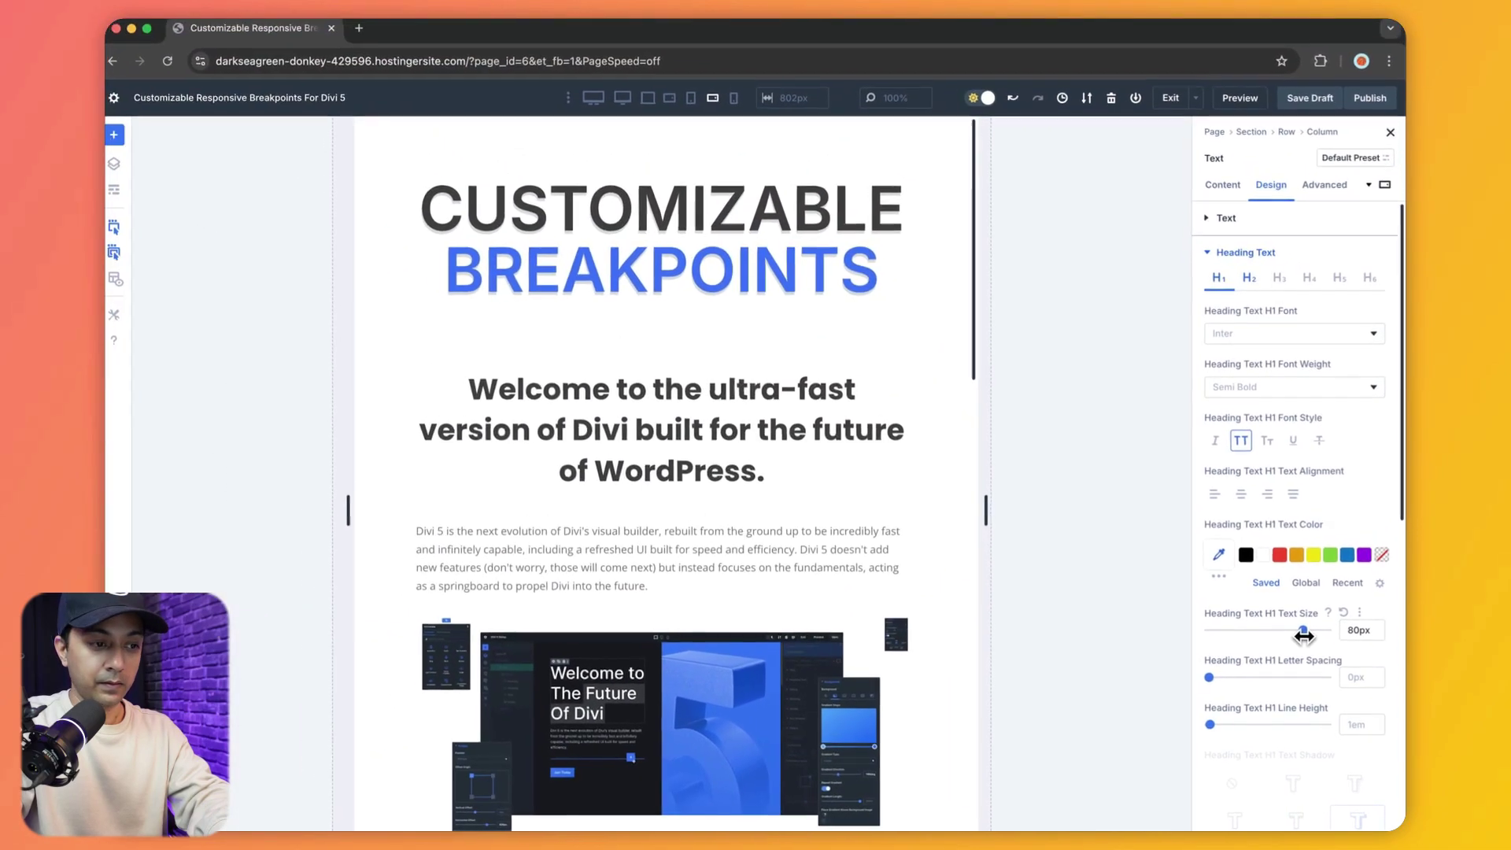
Lower the H1 heading size to 99px at Tablet Wide and switch back to Widescreen
click(698, 110)
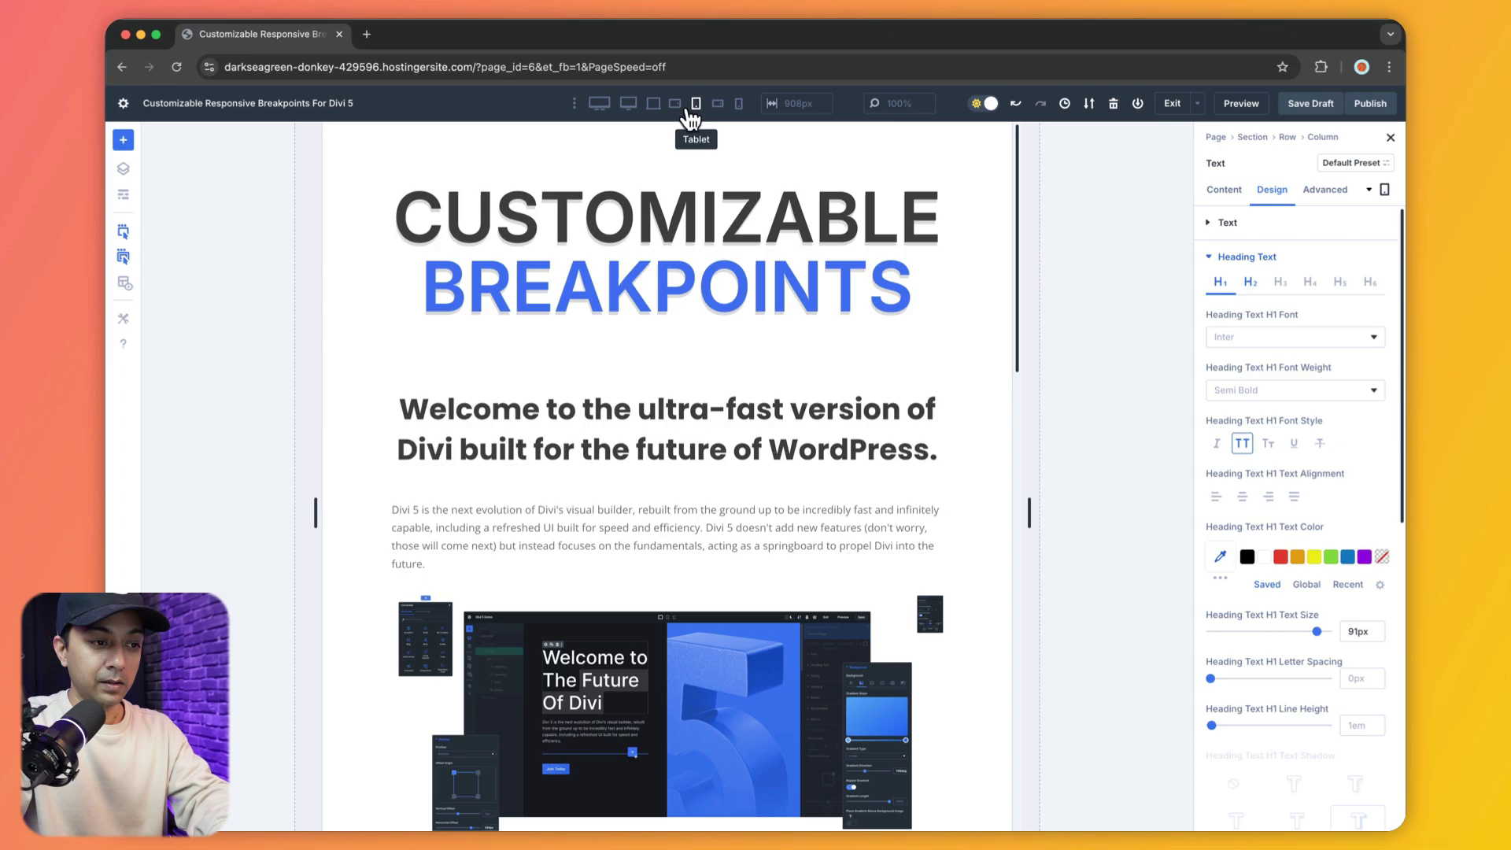
click(675, 106)
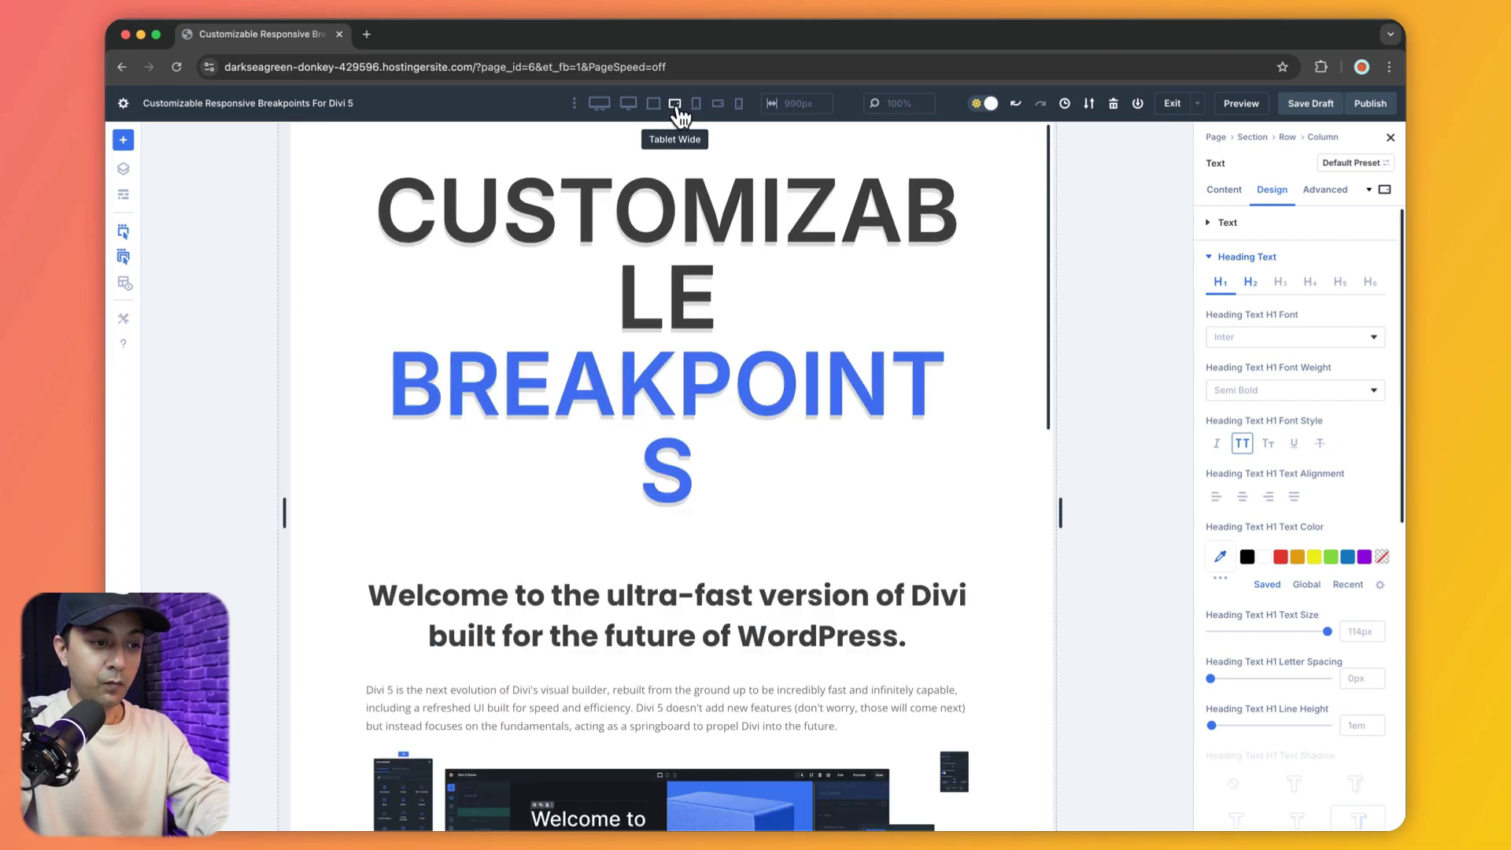
click(687, 208)
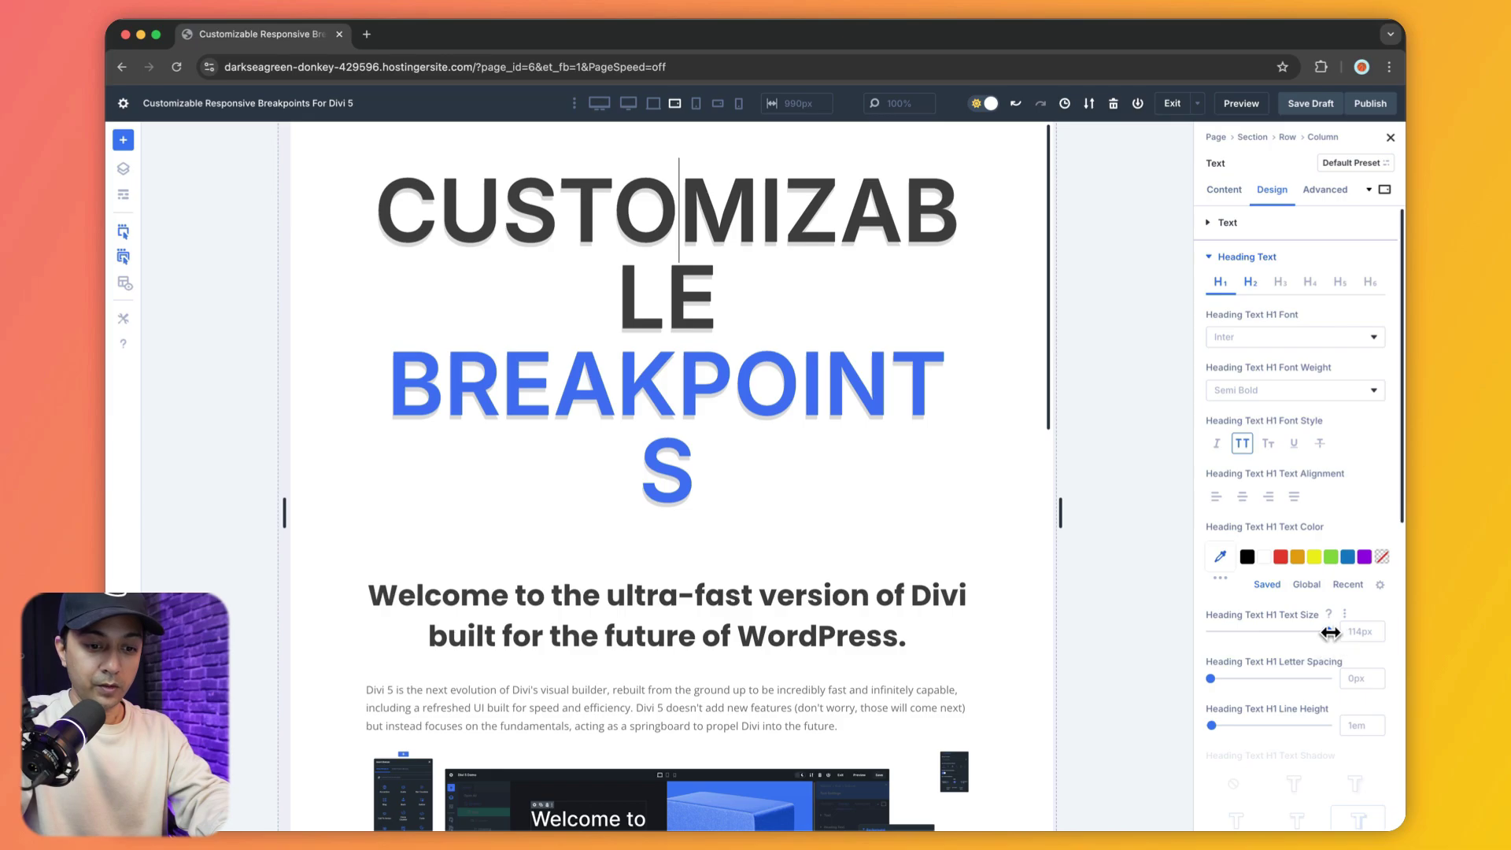
drag(1328, 633, 1326, 632)
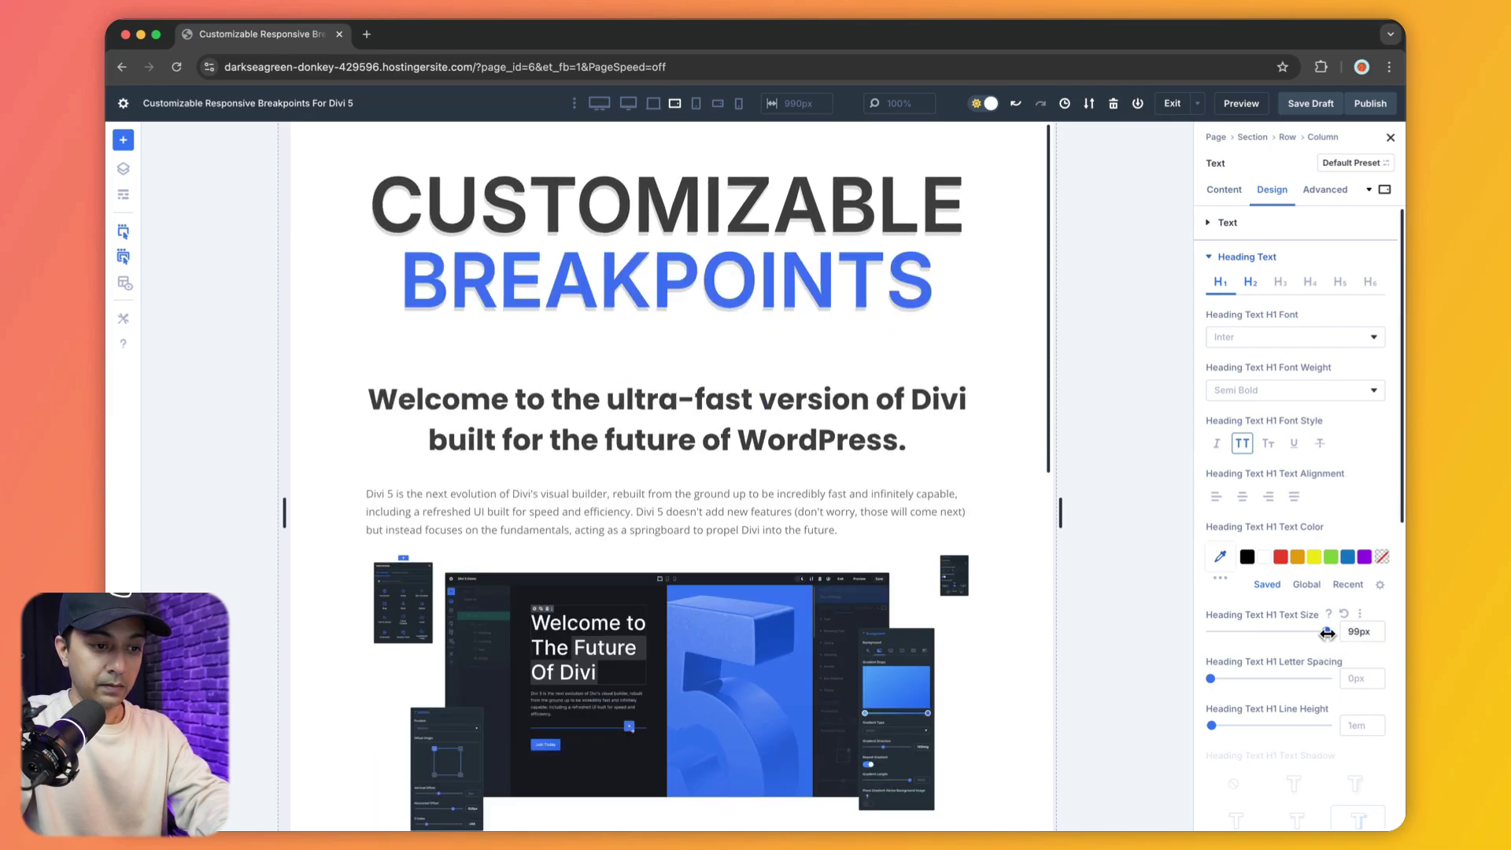
click(653, 116)
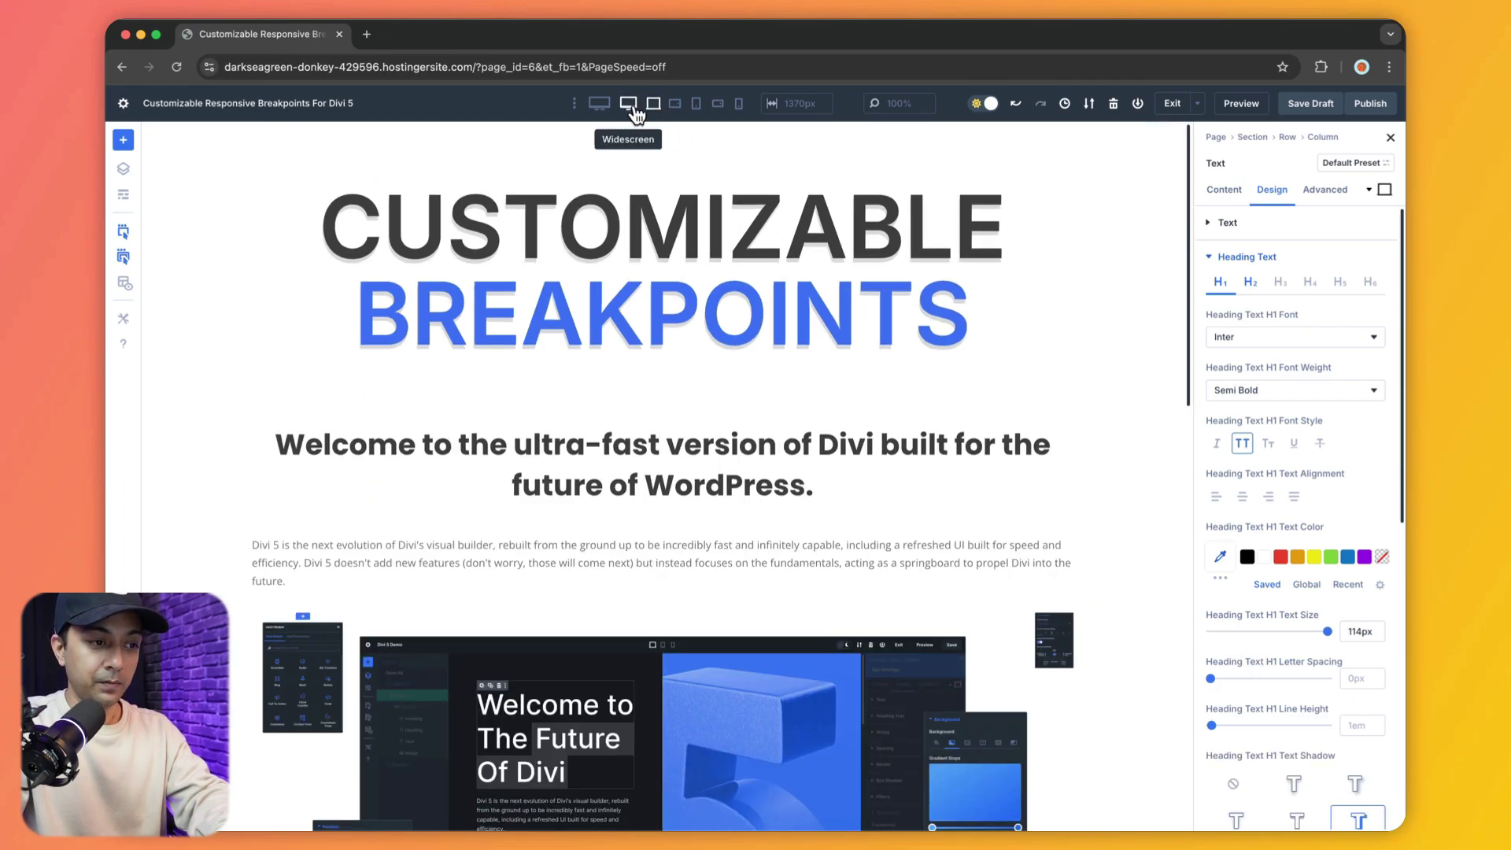
Preview at Widescreen, where the CUSTOMIZABLE BREAKPOINTS heading stays at 114px
click(627, 115)
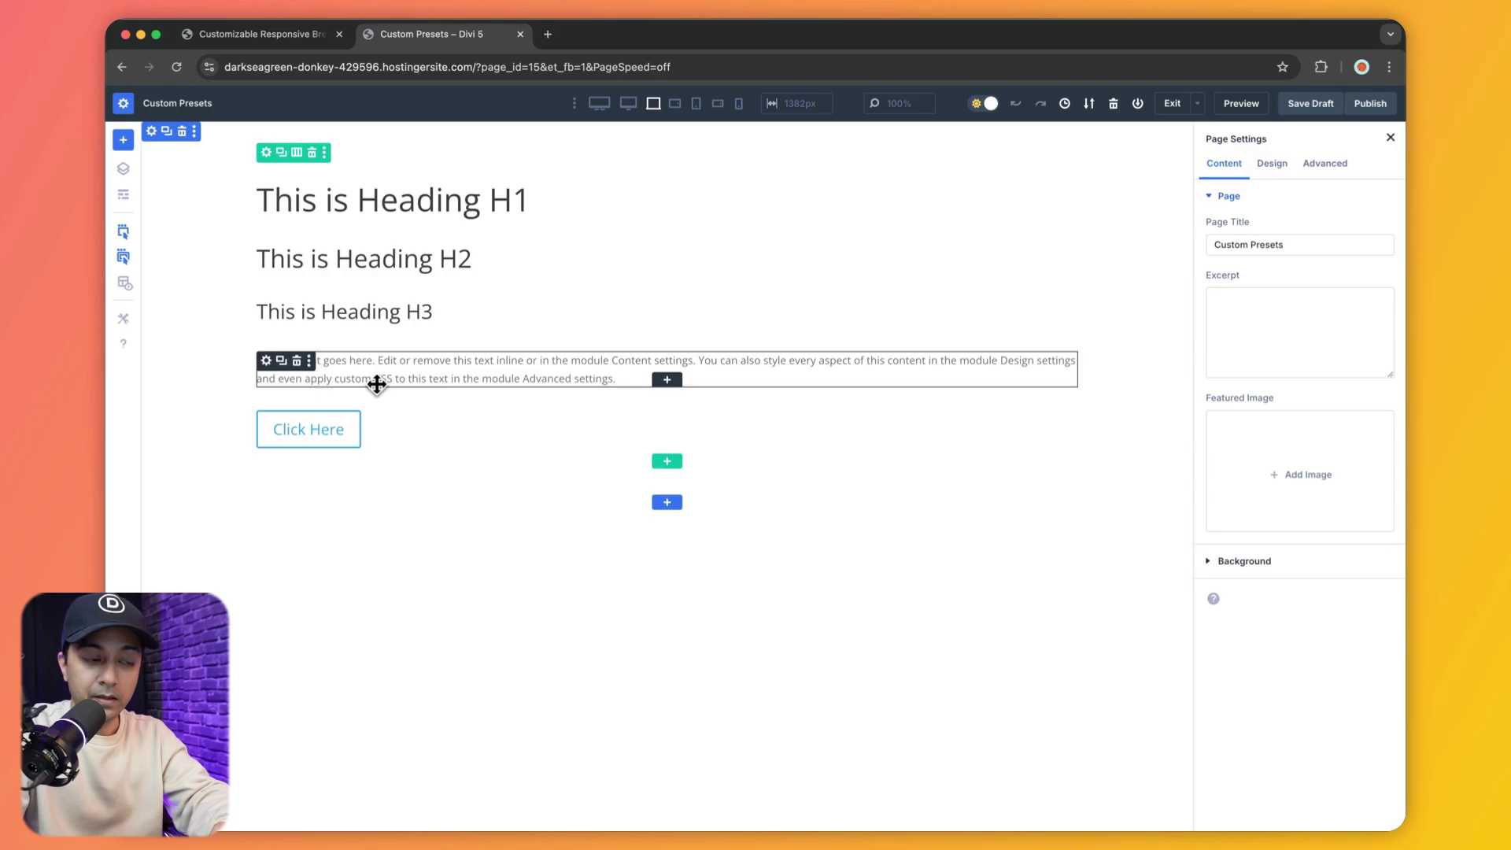
Open the H1 heading's Heading Text design settings and add a new preset from the preset list
click(267, 196)
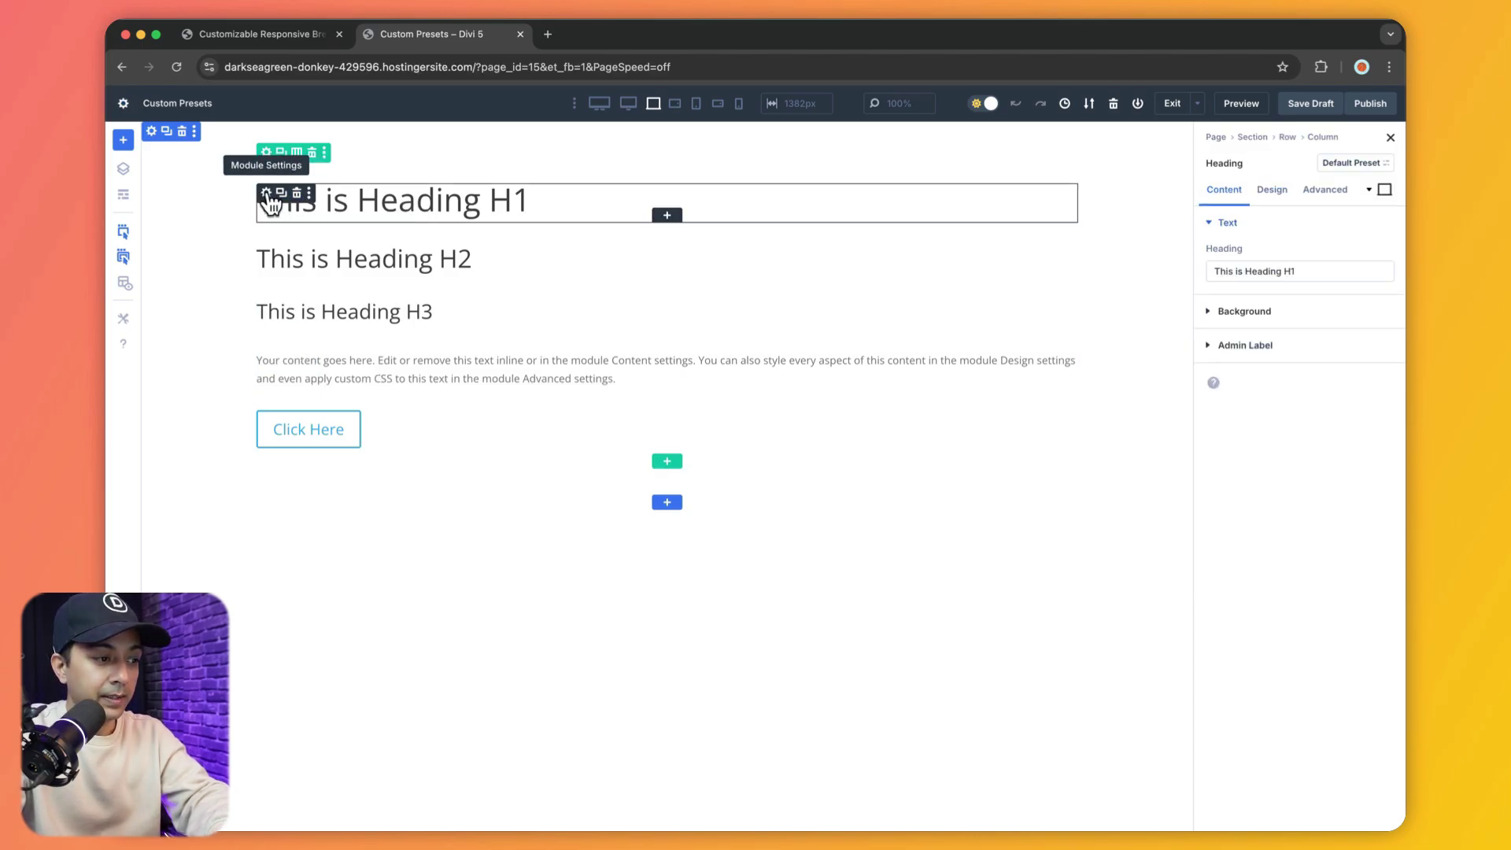
click(1279, 199)
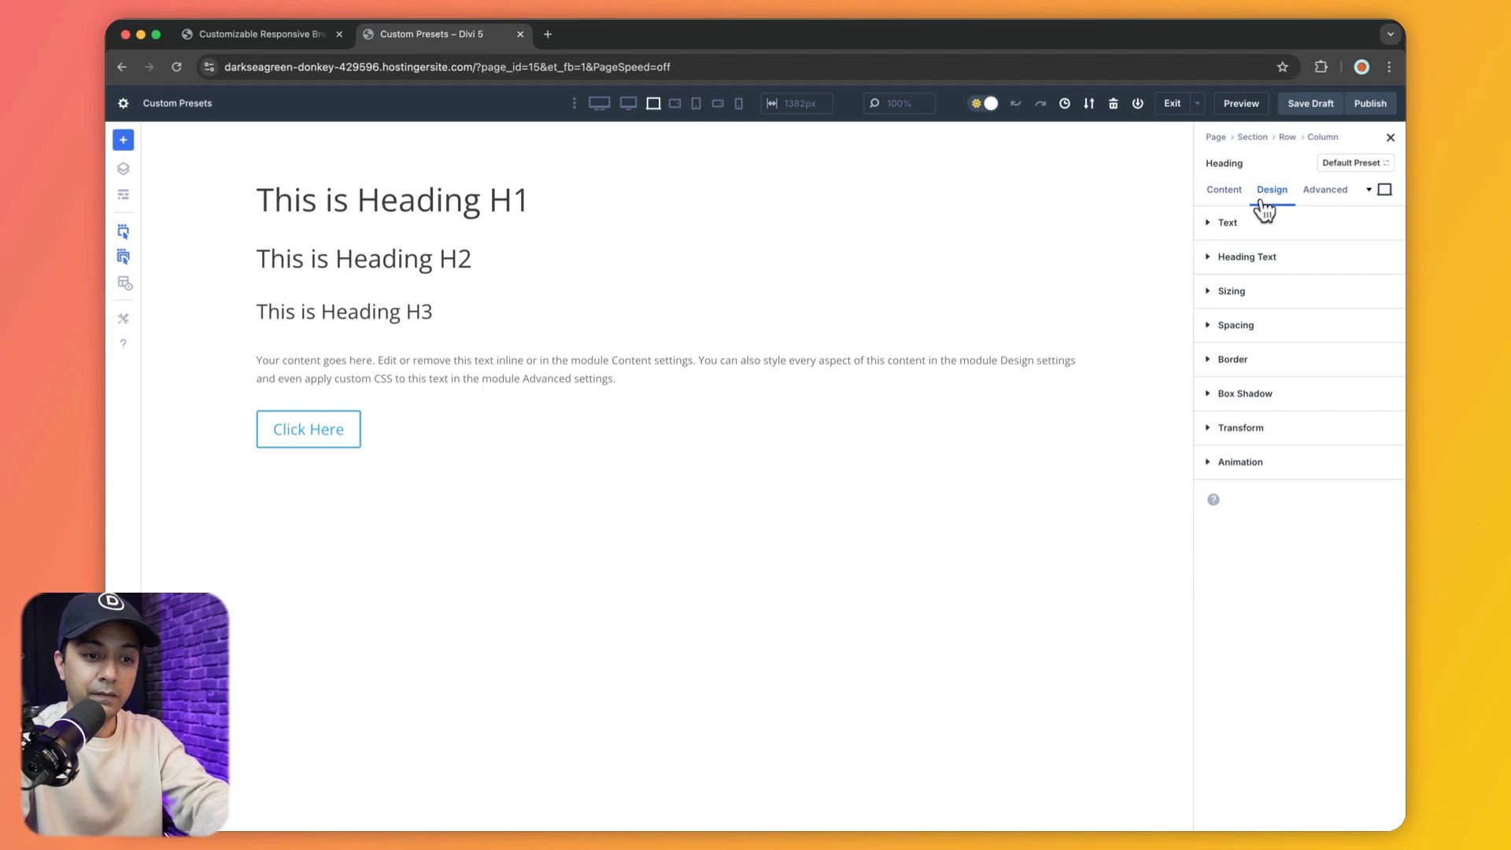
click(1212, 258)
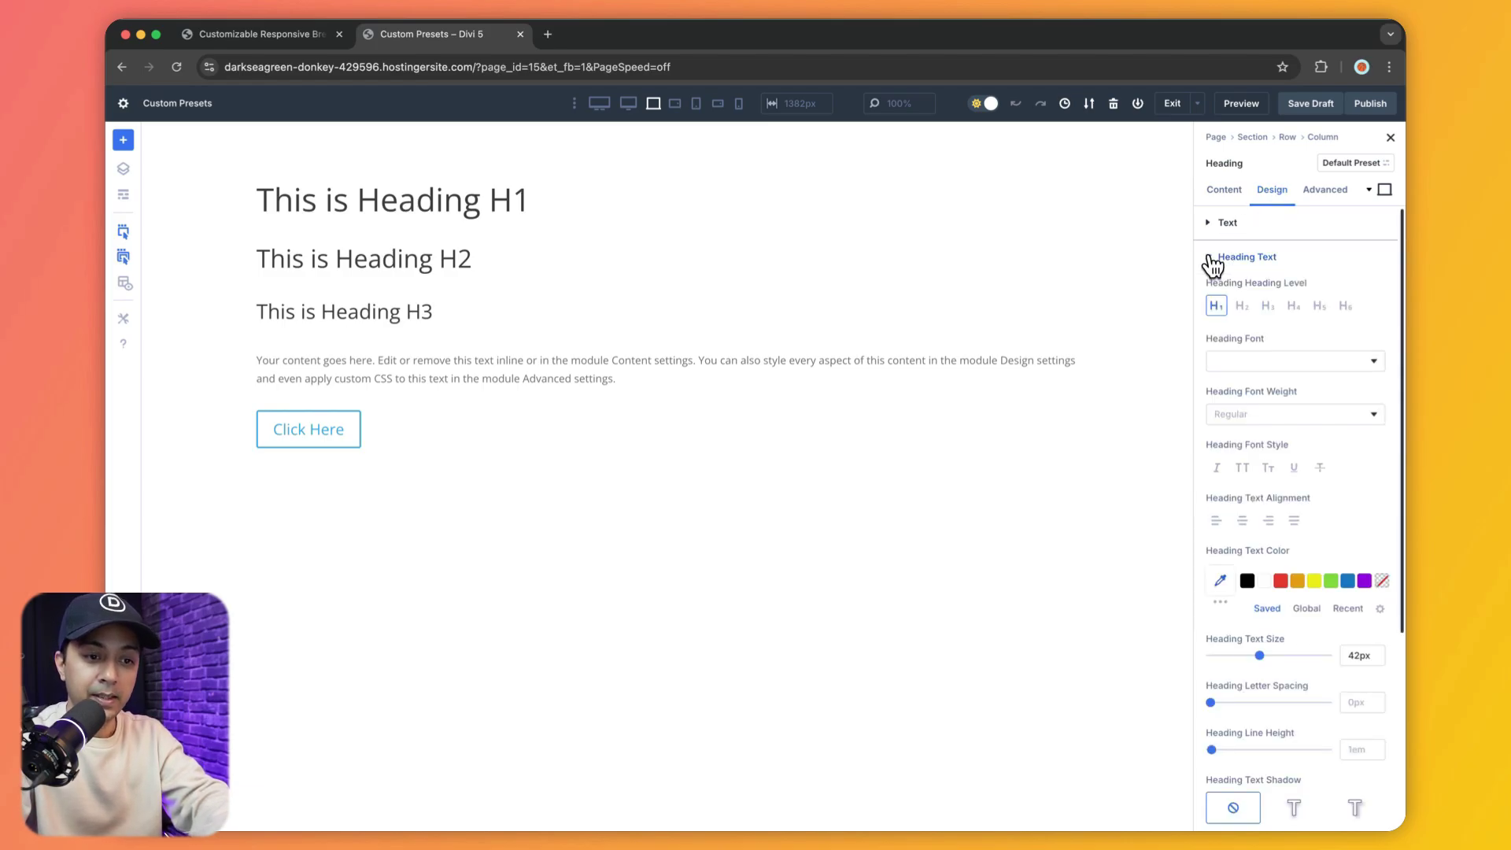
click(1359, 164)
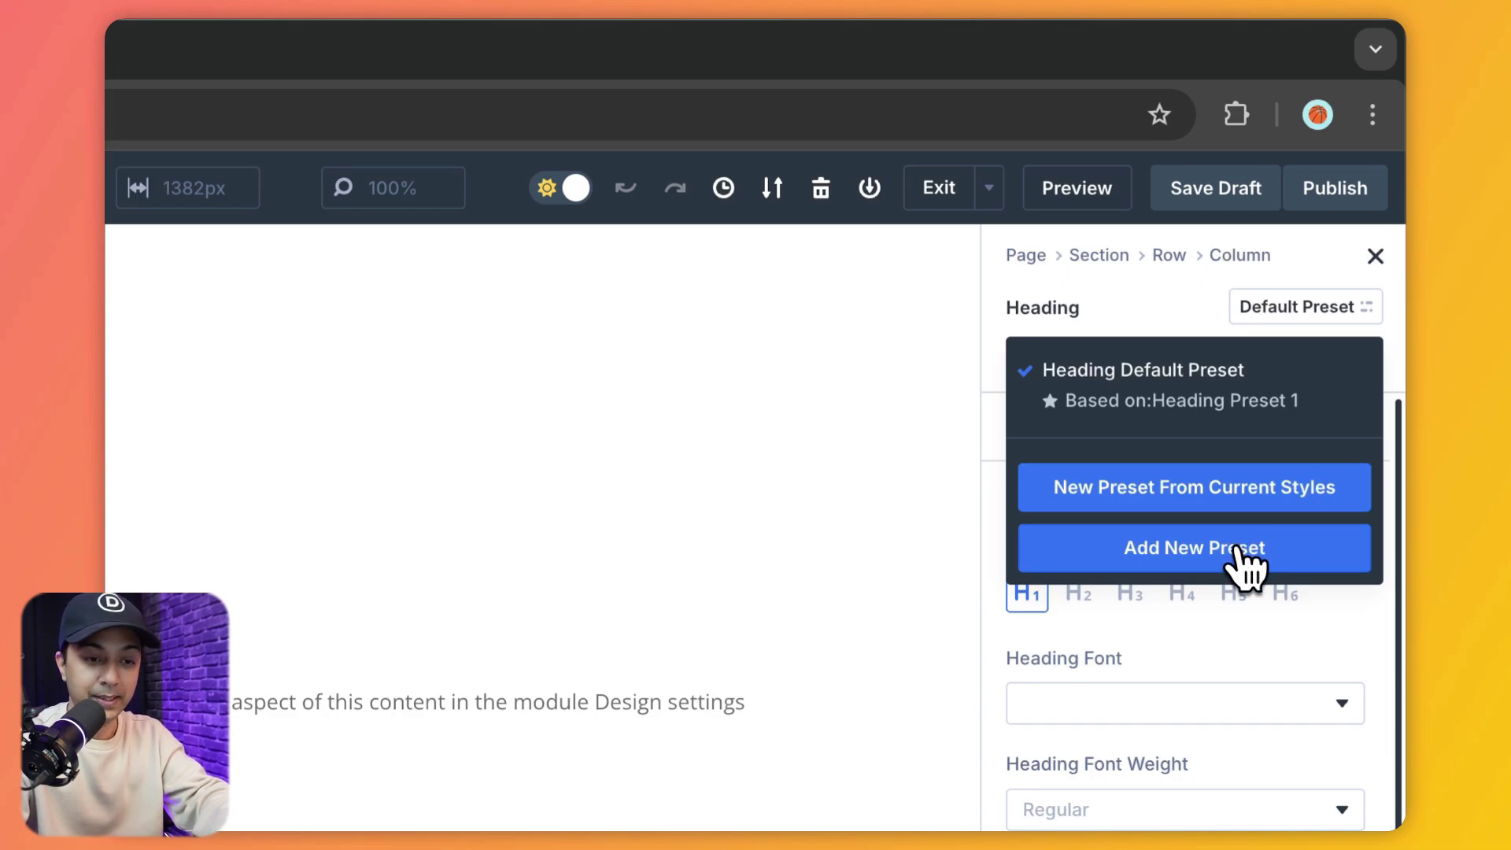
click(1244, 551)
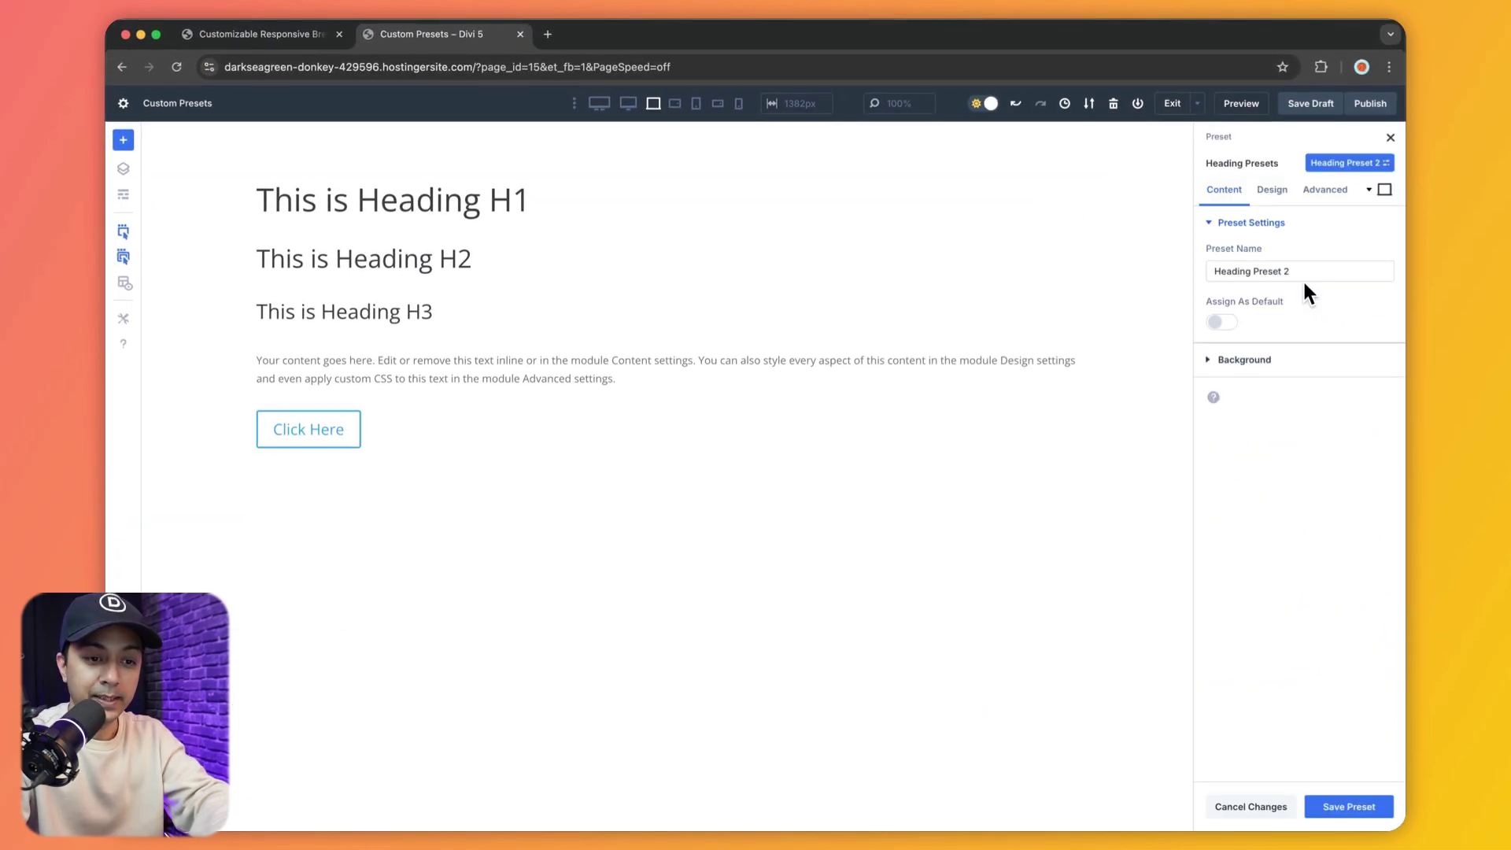
Rename the new preset to 'H1 Preset'
click(1308, 271)
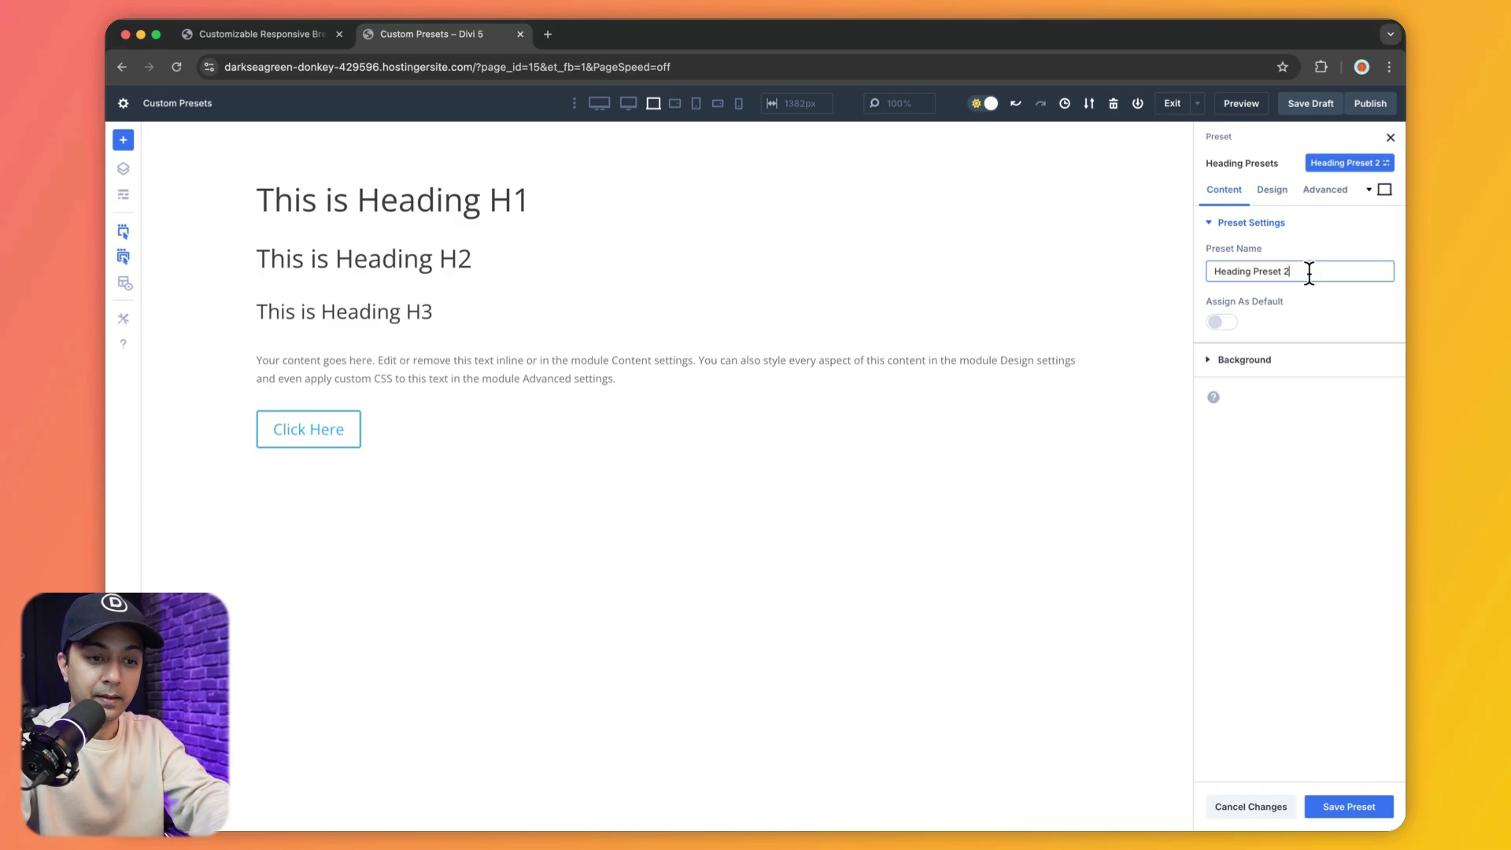
key(super+a)
text(H1 Preset)
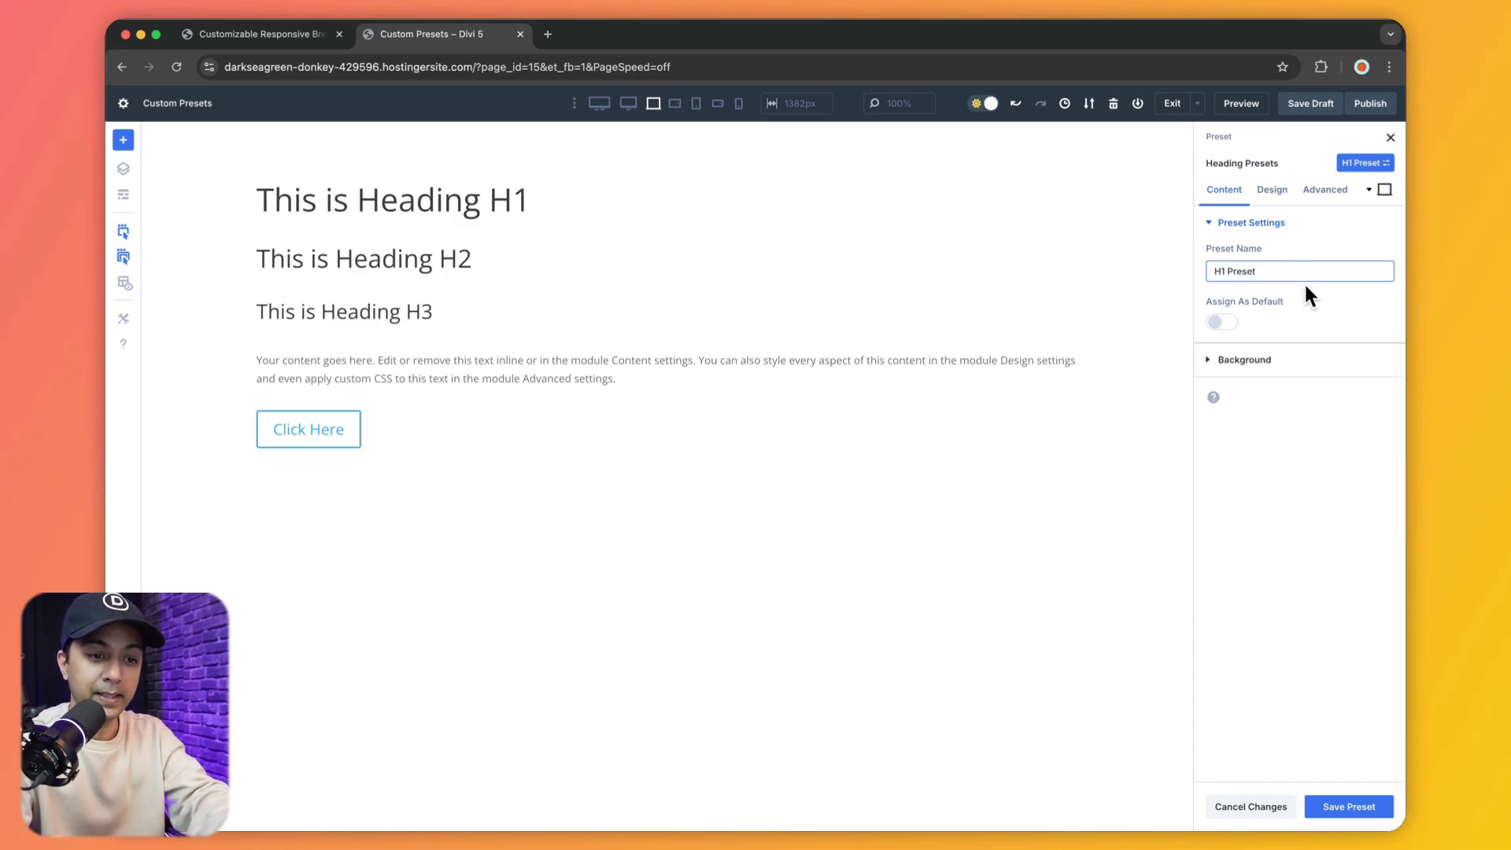
Style the preset's heading in Poppins, Bold weight and blue #0d72c5
click(1273, 192)
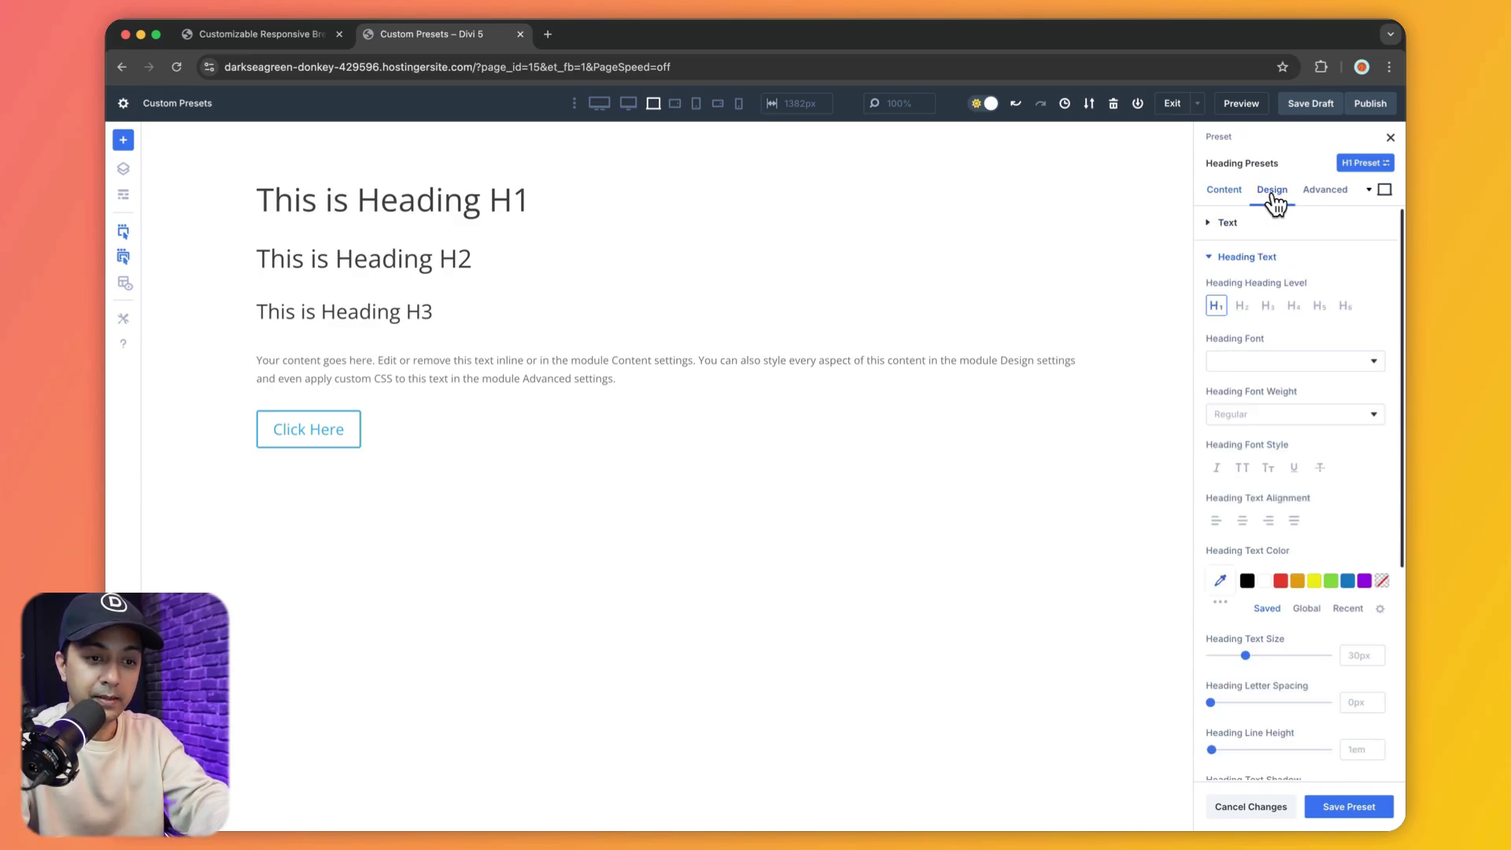
click(1302, 361)
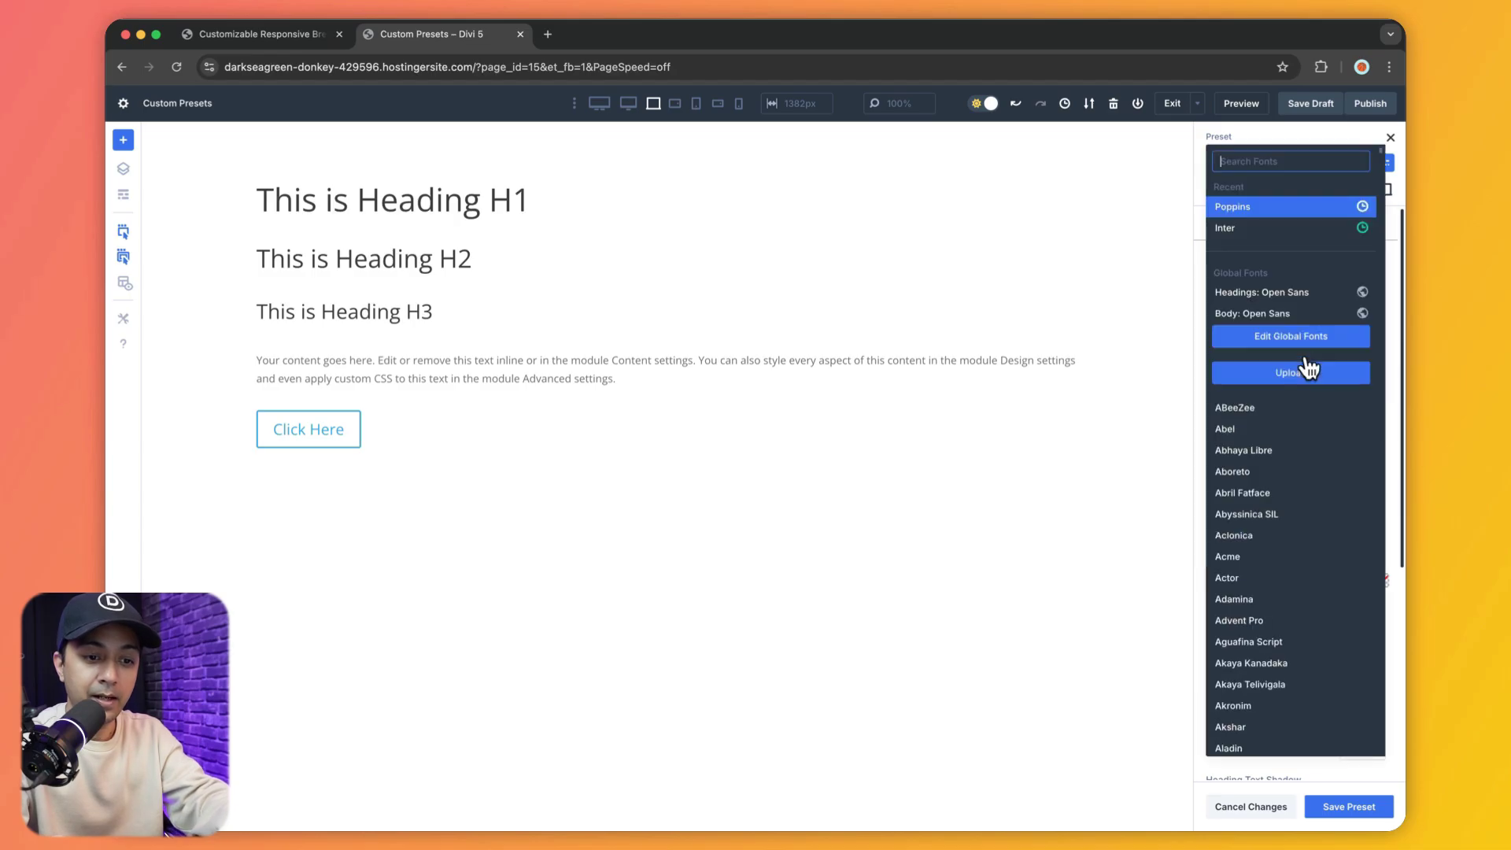
click(1269, 220)
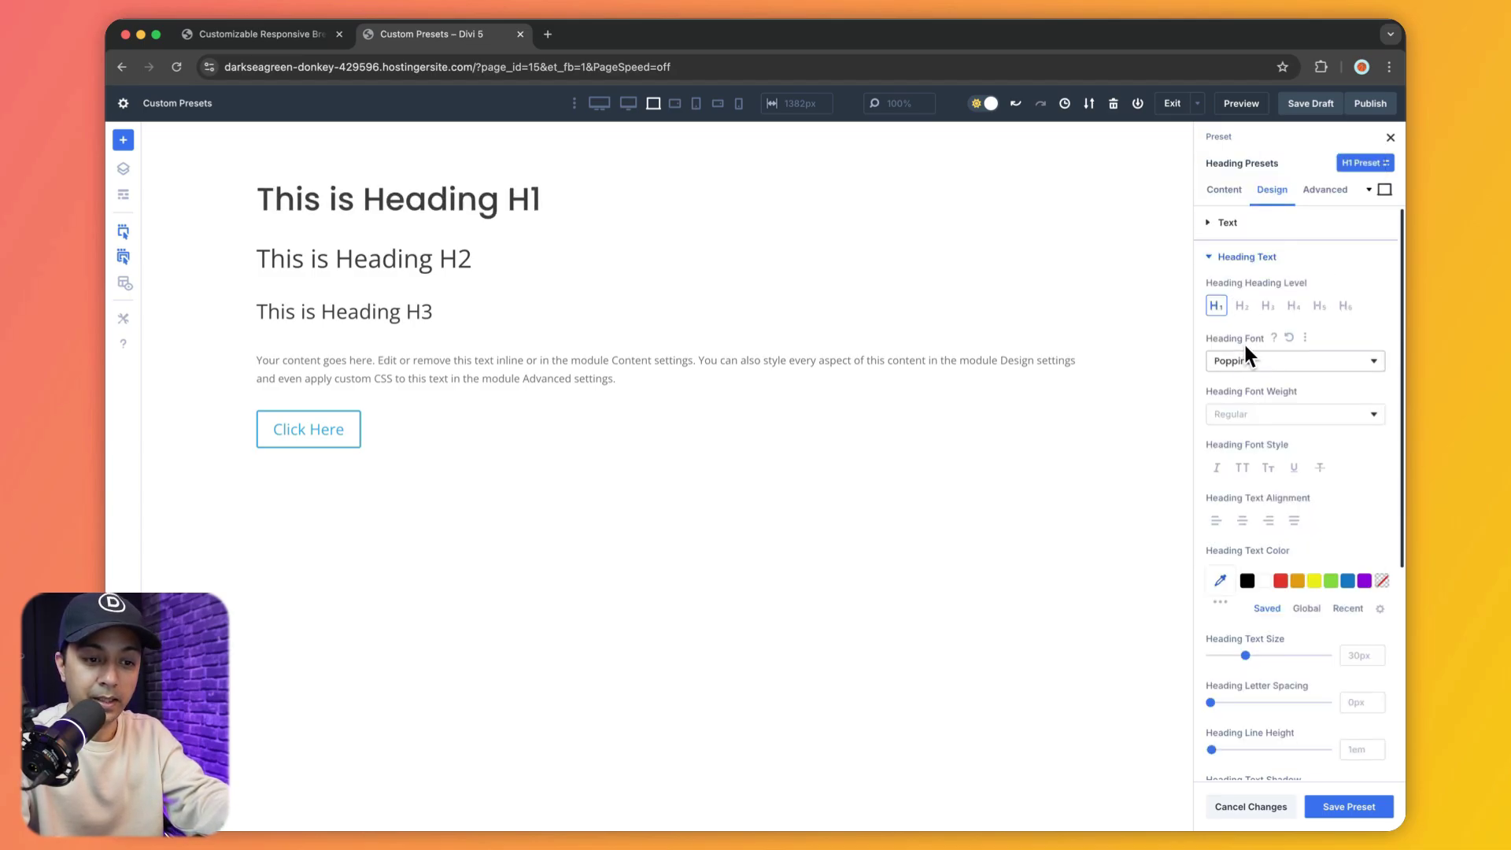
click(1373, 414)
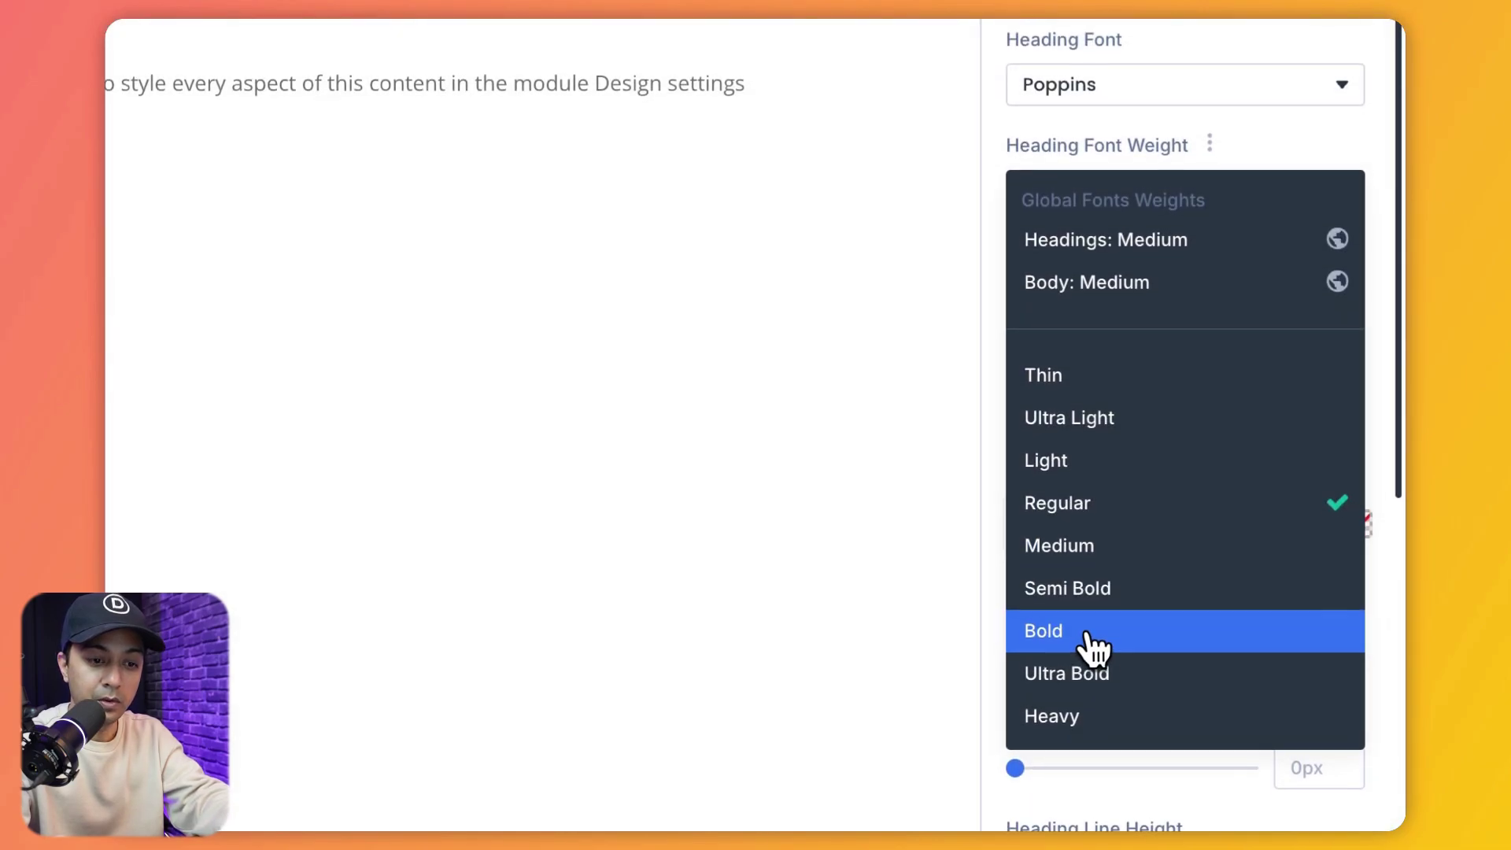
click(1090, 638)
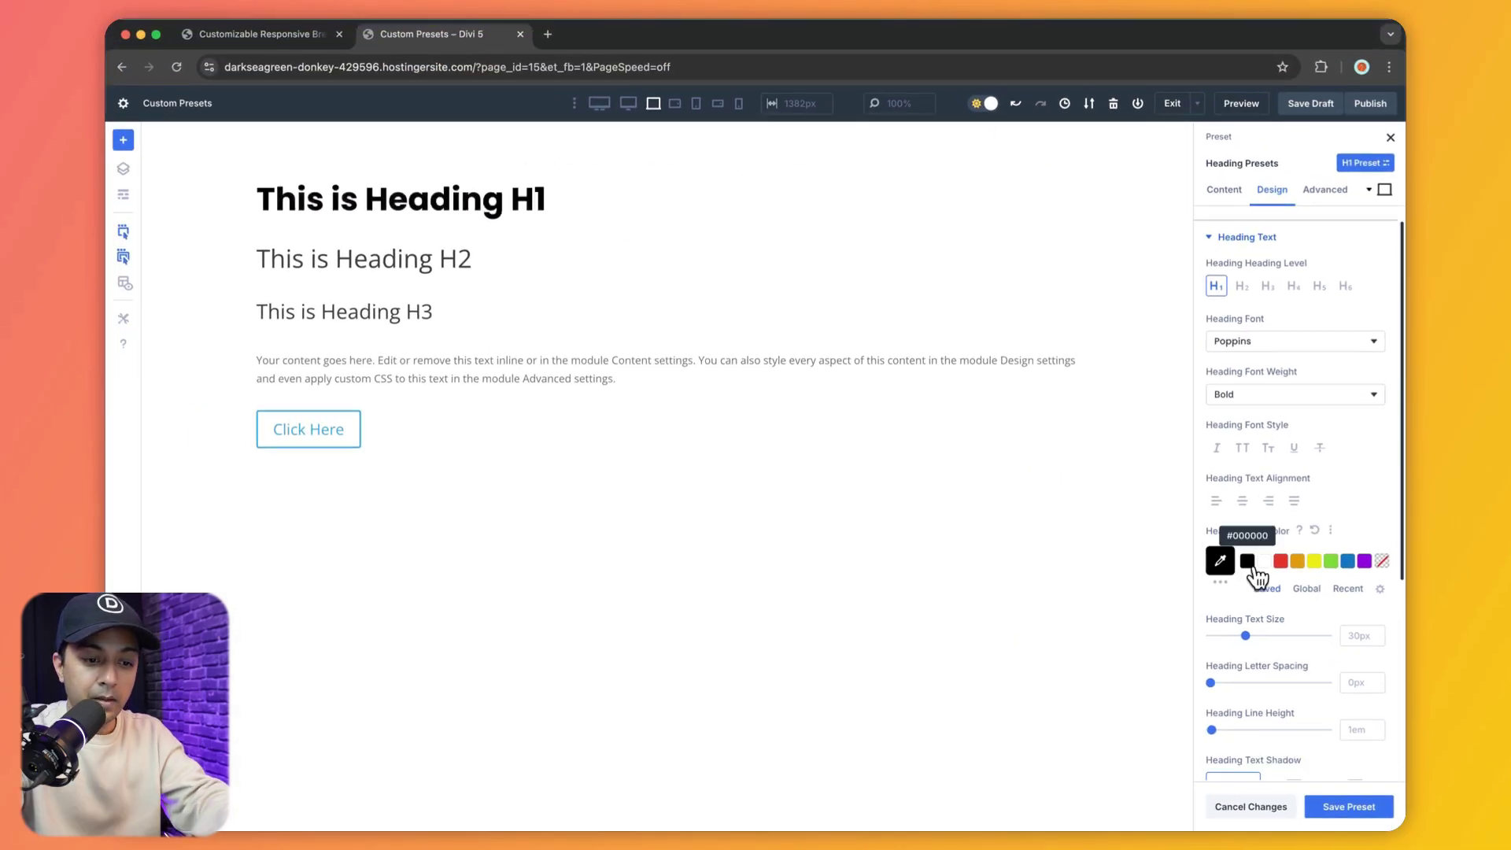
click(1347, 568)
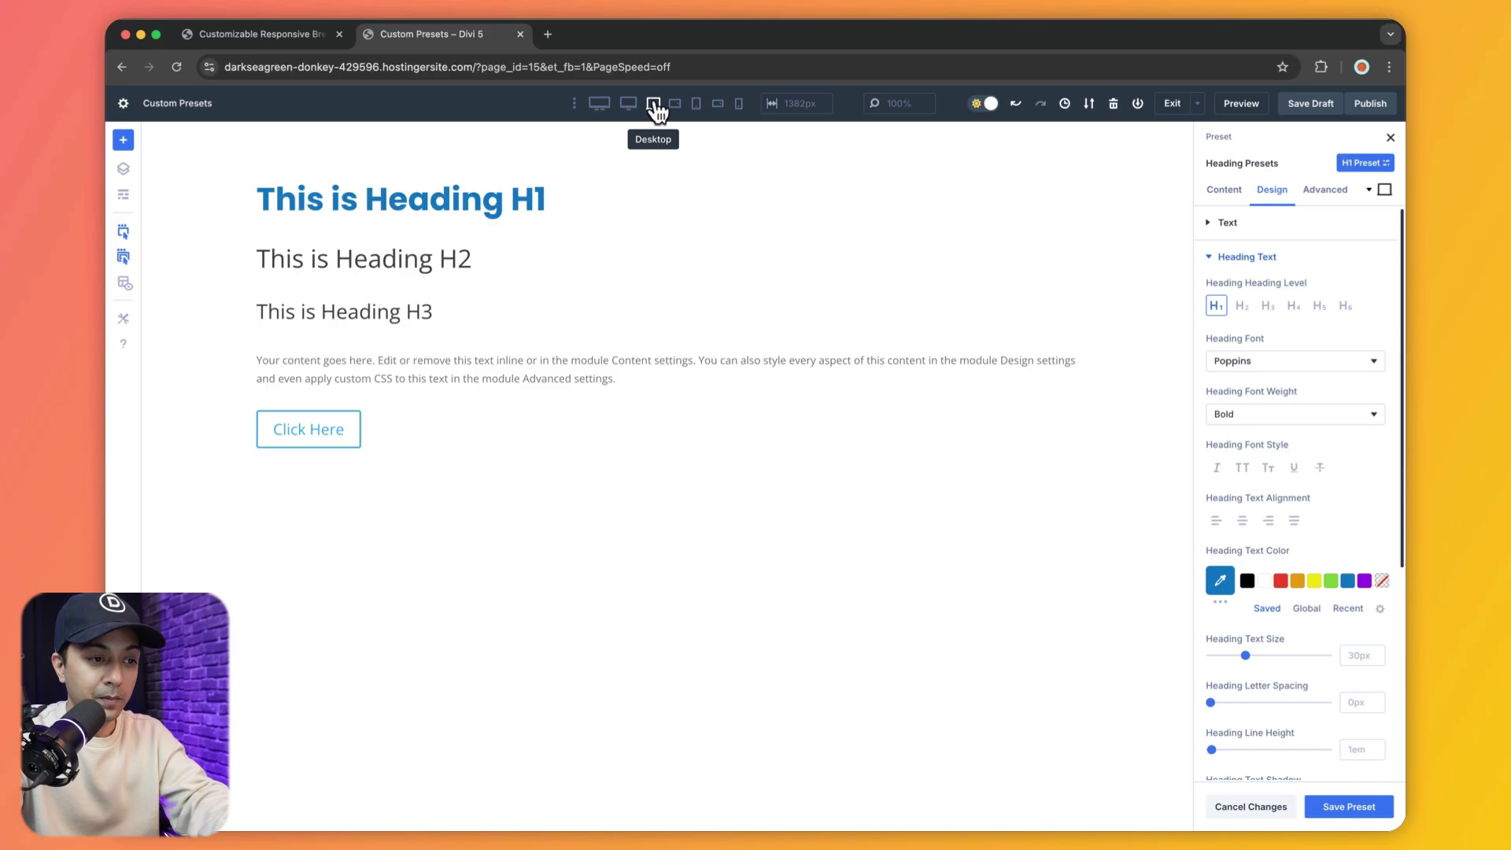
Set the preset's heading weight to Semi Bold at Phone and Phone Wide widths
click(740, 110)
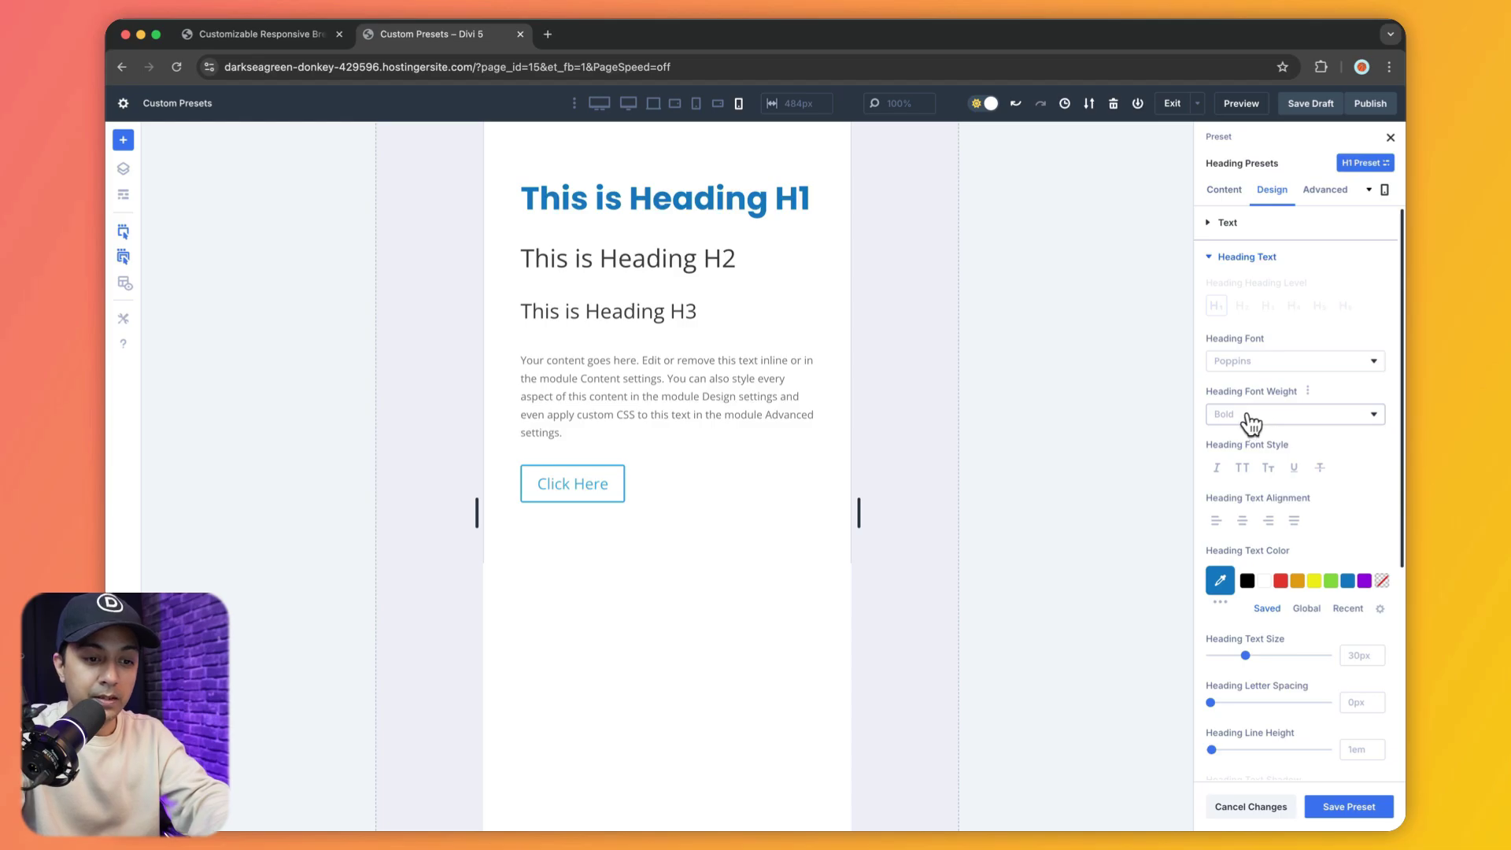
click(1279, 426)
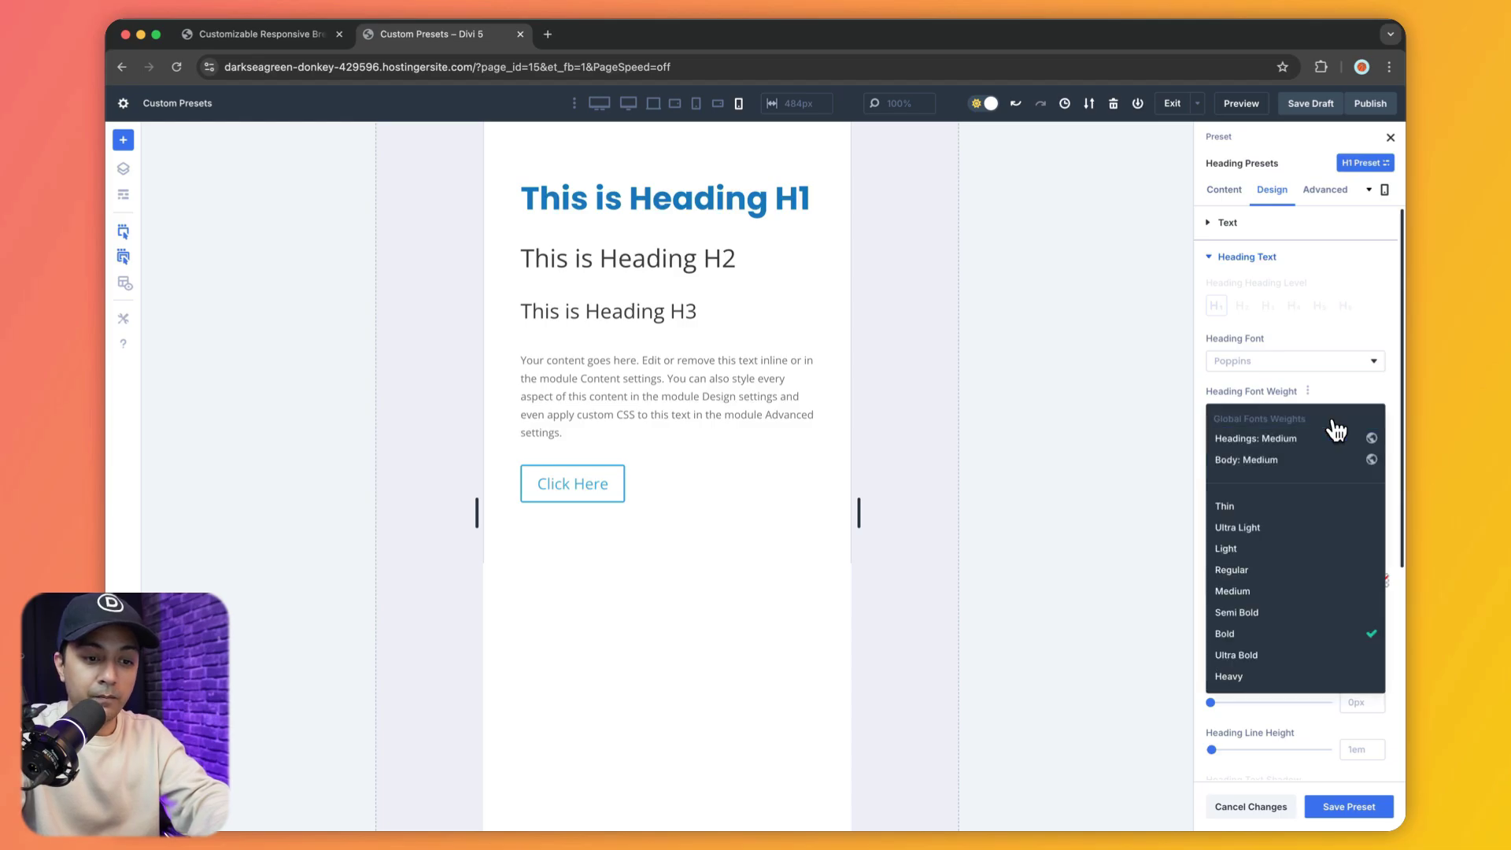
click(1285, 613)
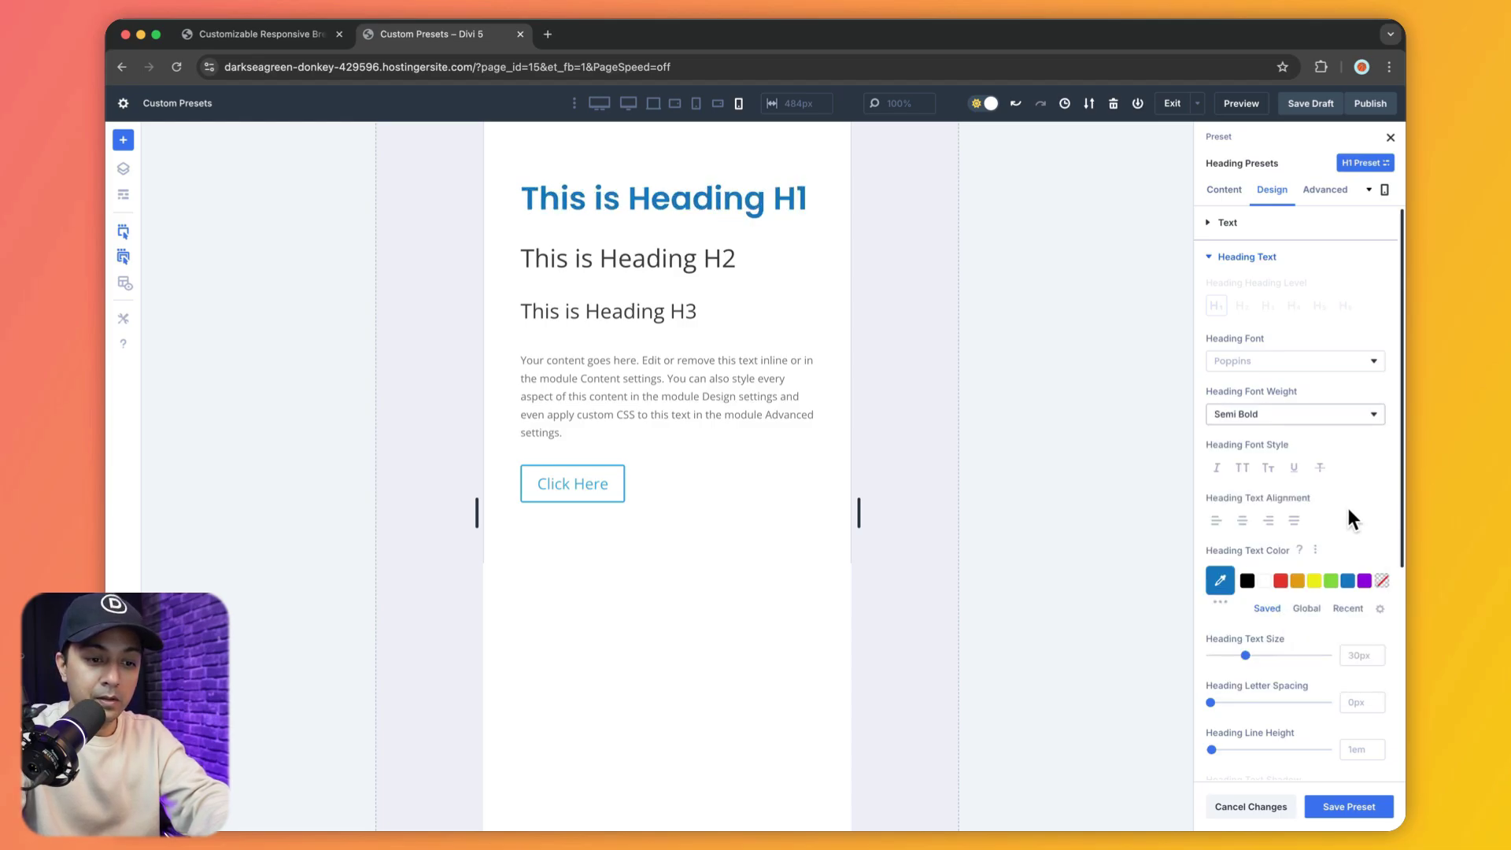
click(716, 103)
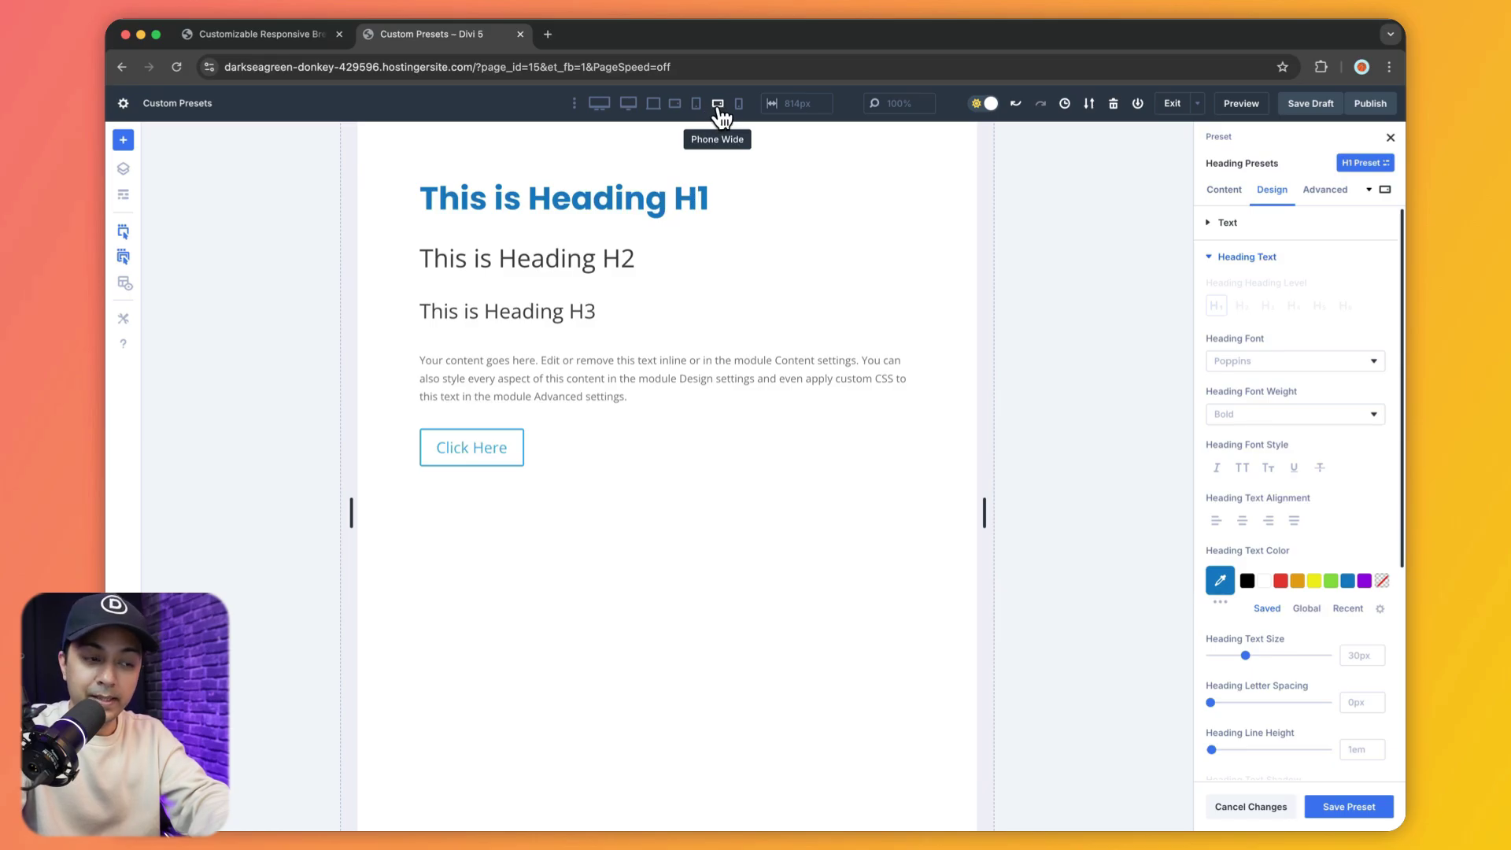
click(1259, 414)
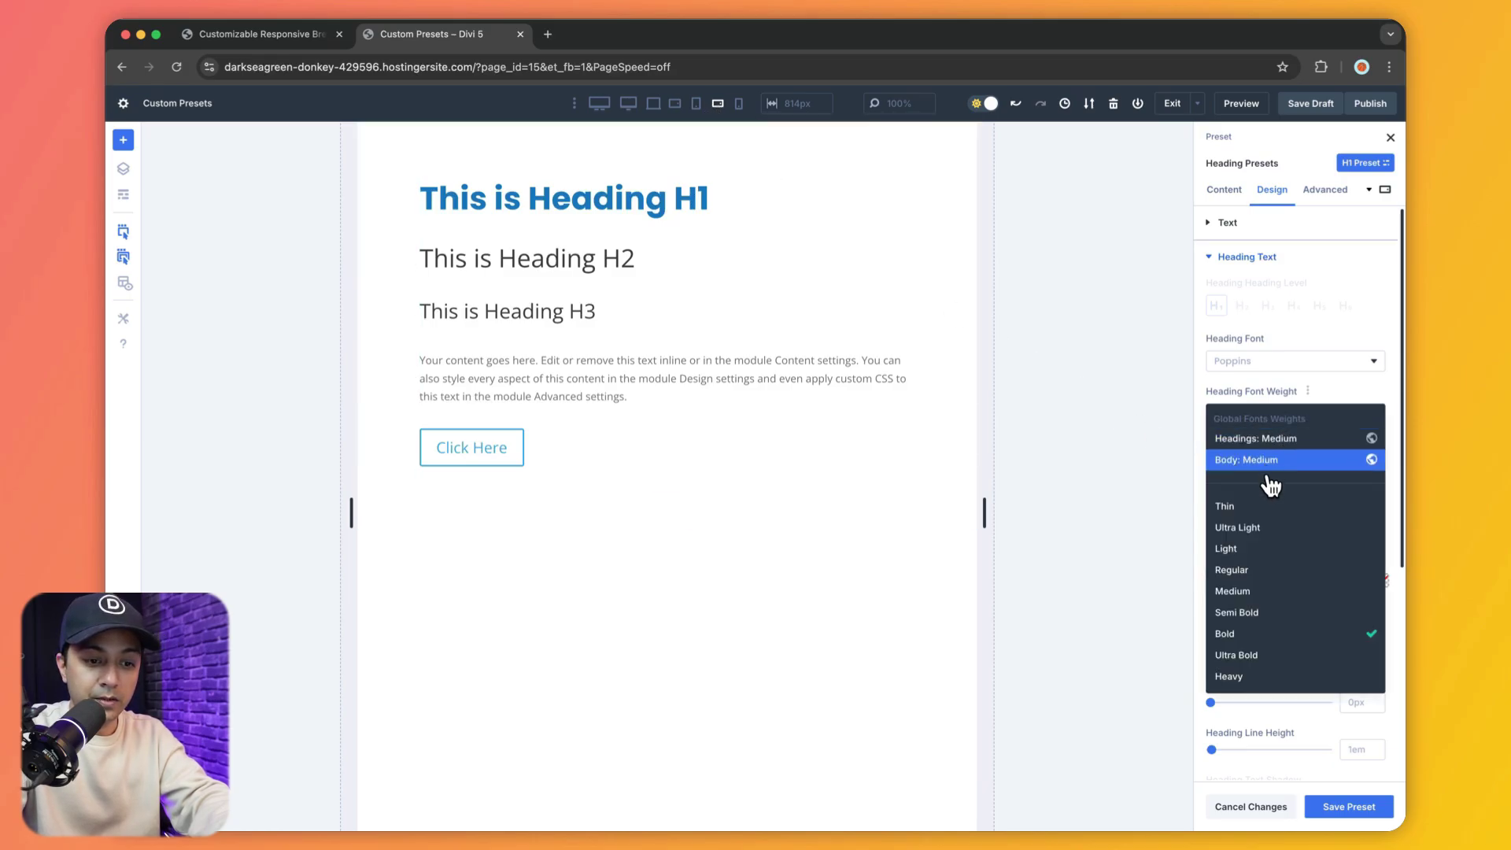
click(1269, 613)
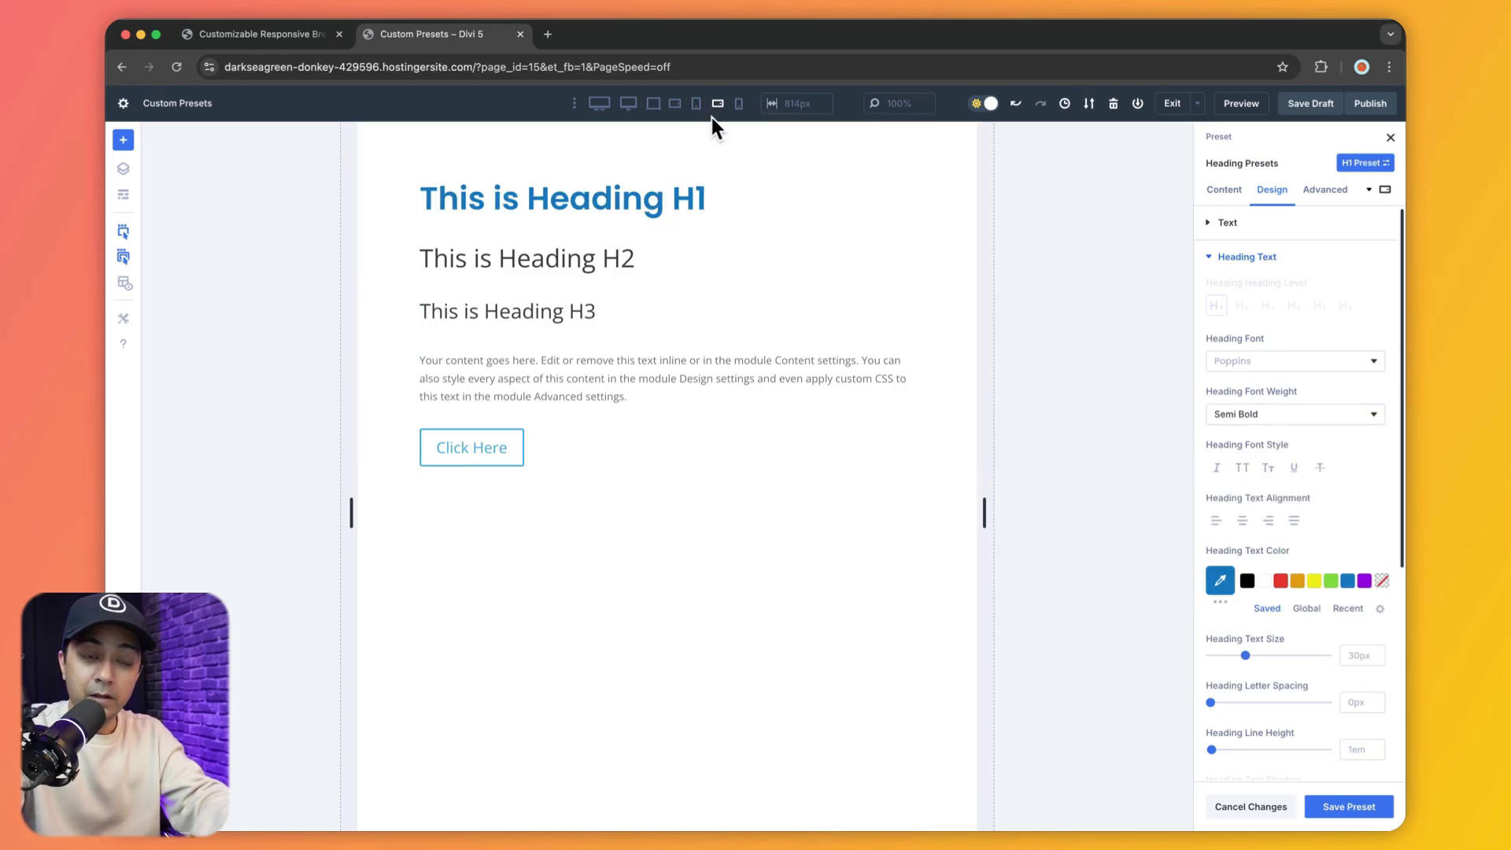
Check the heading weight at Tablet Wide, Widescreen, Ultra Wide and Phone breakpoints
click(674, 109)
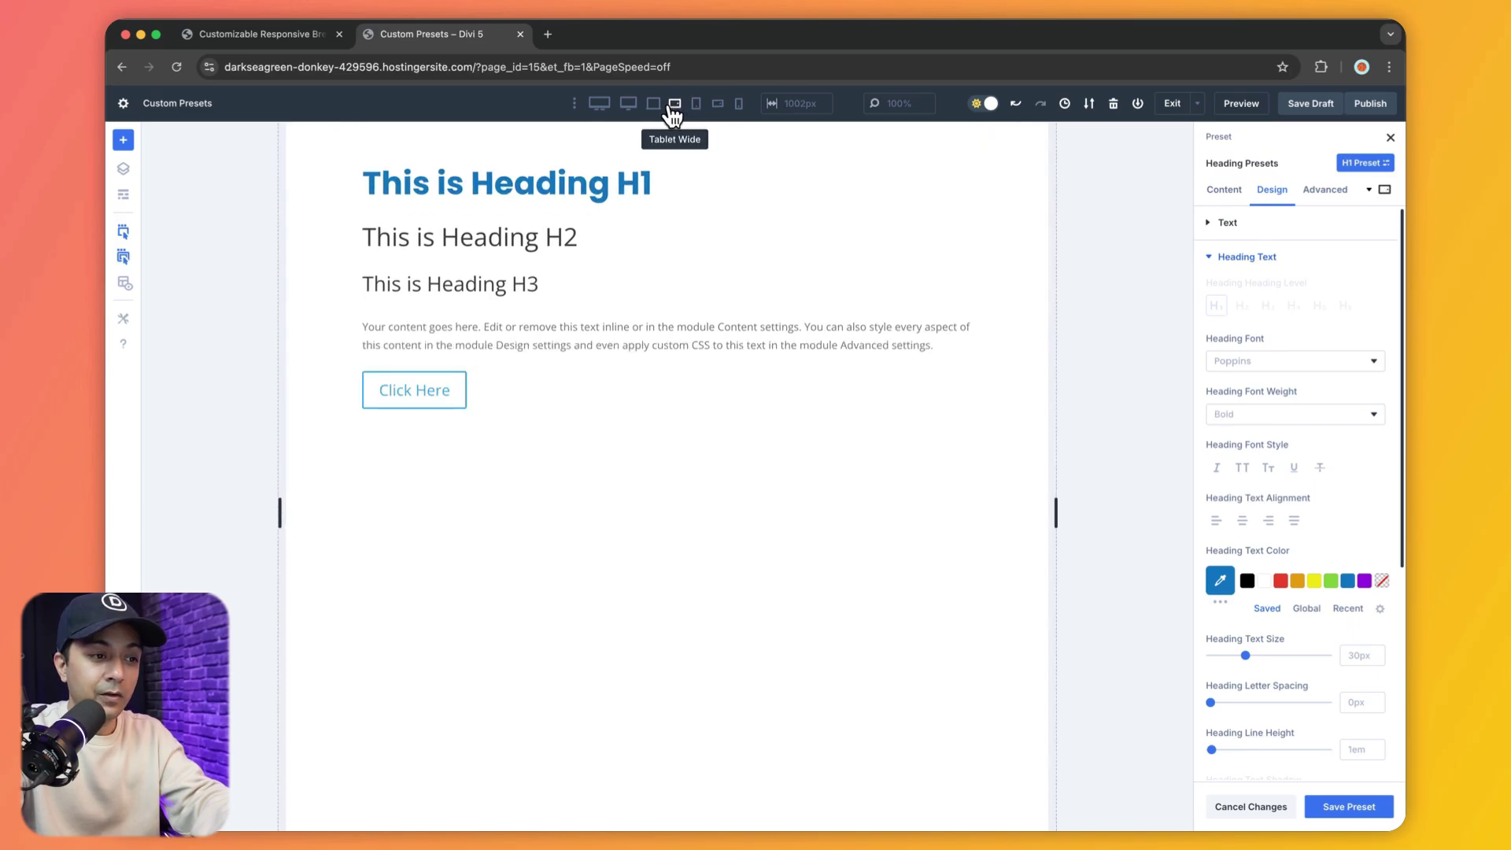
click(651, 110)
click(628, 110)
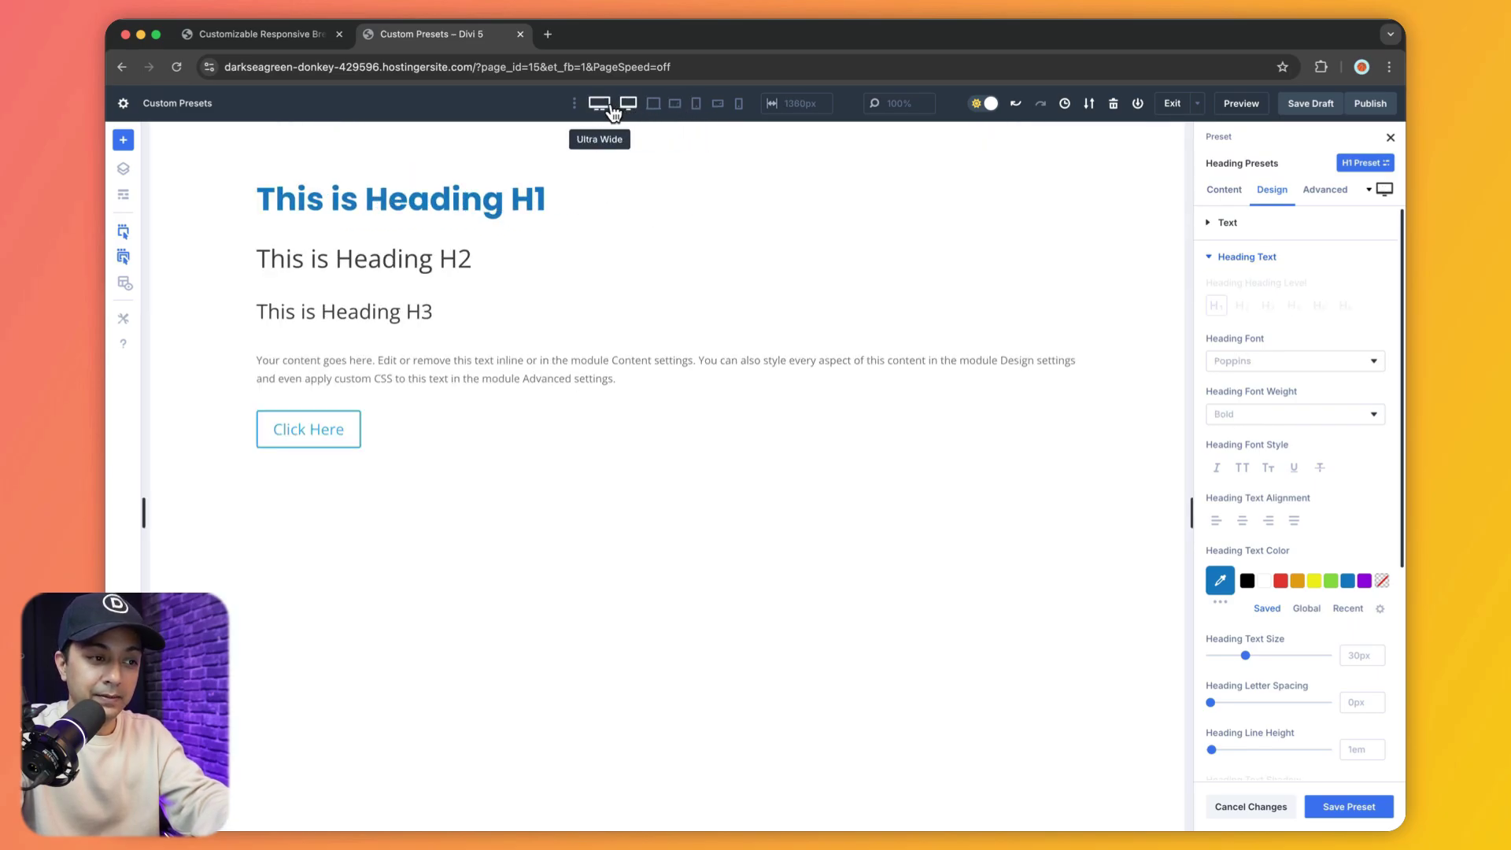
click(613, 112)
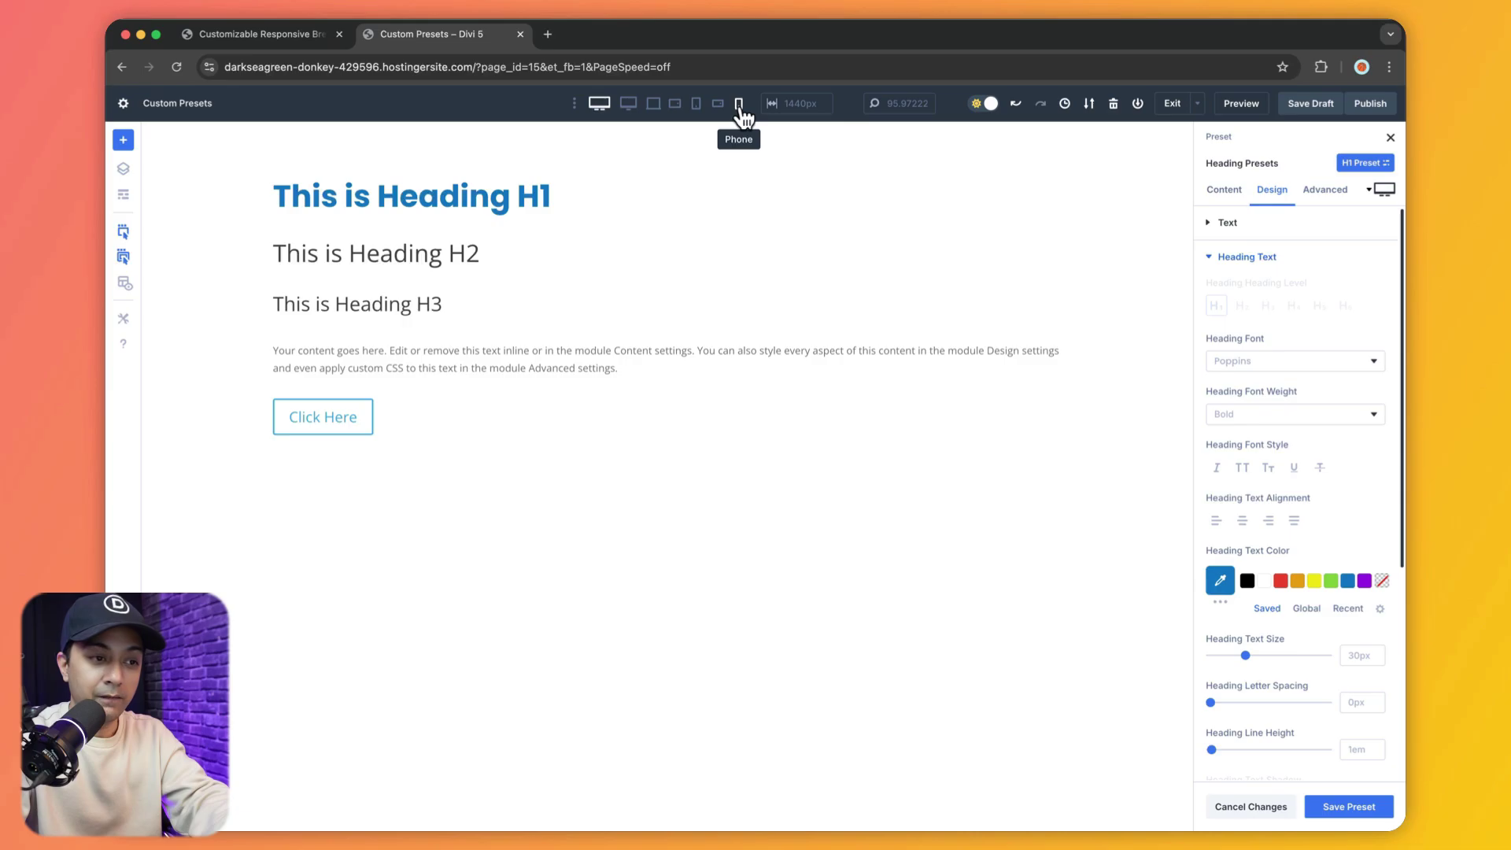
click(739, 107)
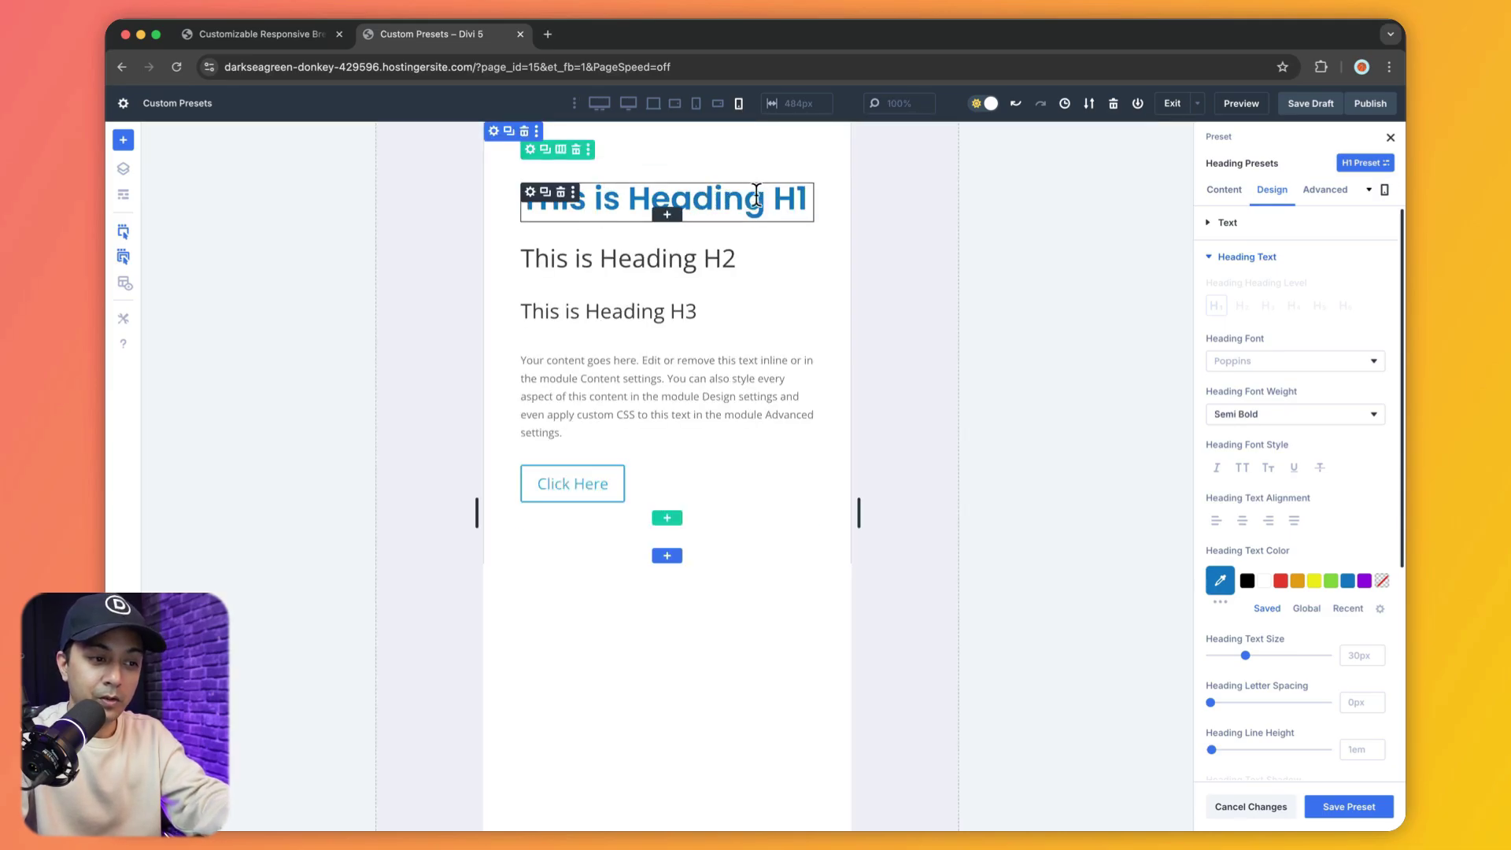
Return to the Desktop breakpoint and save the H1 Preset
click(657, 110)
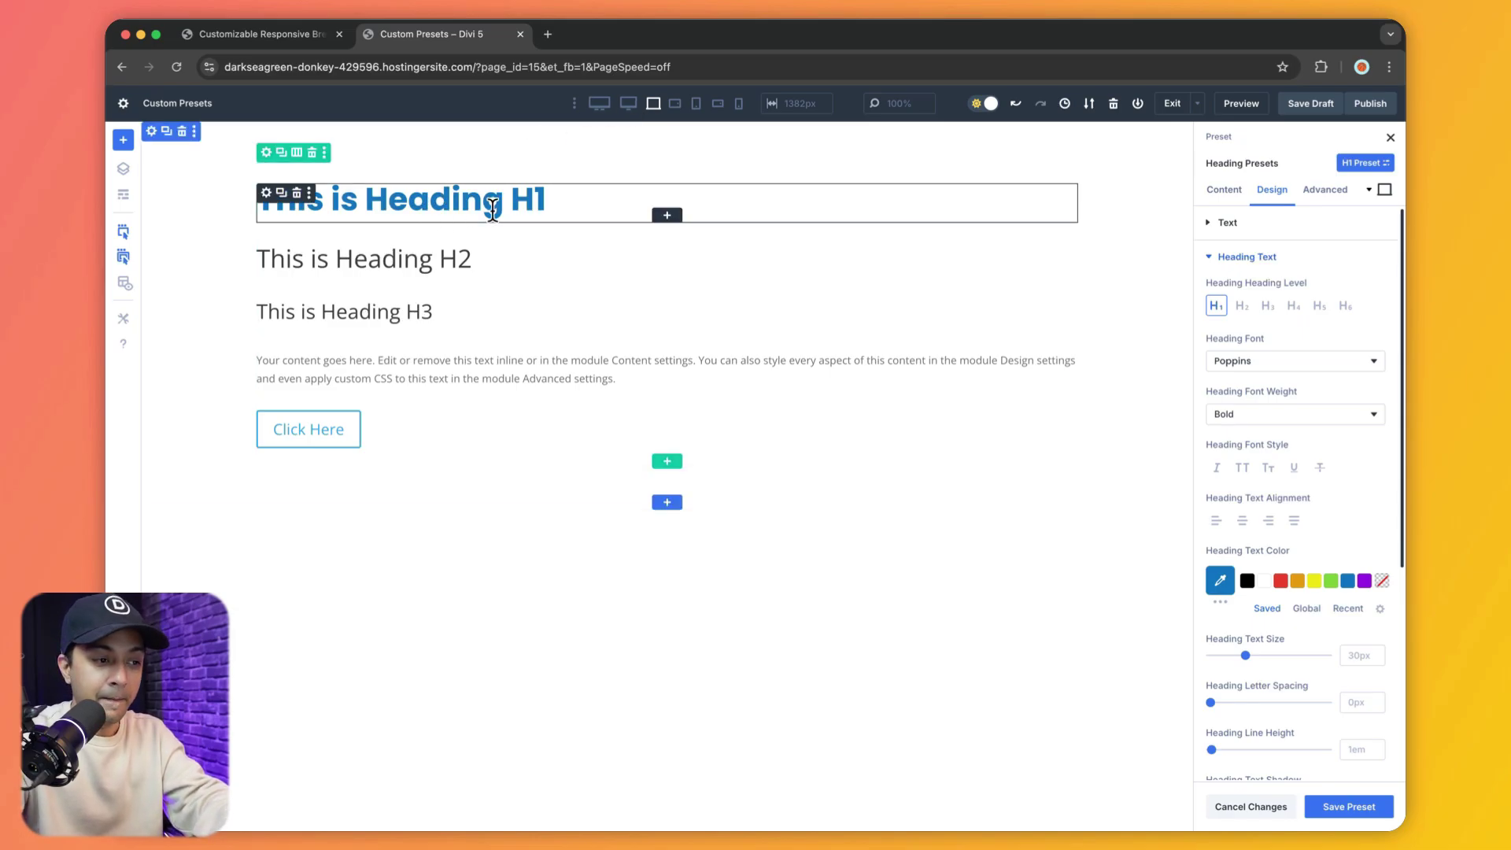
click(1352, 809)
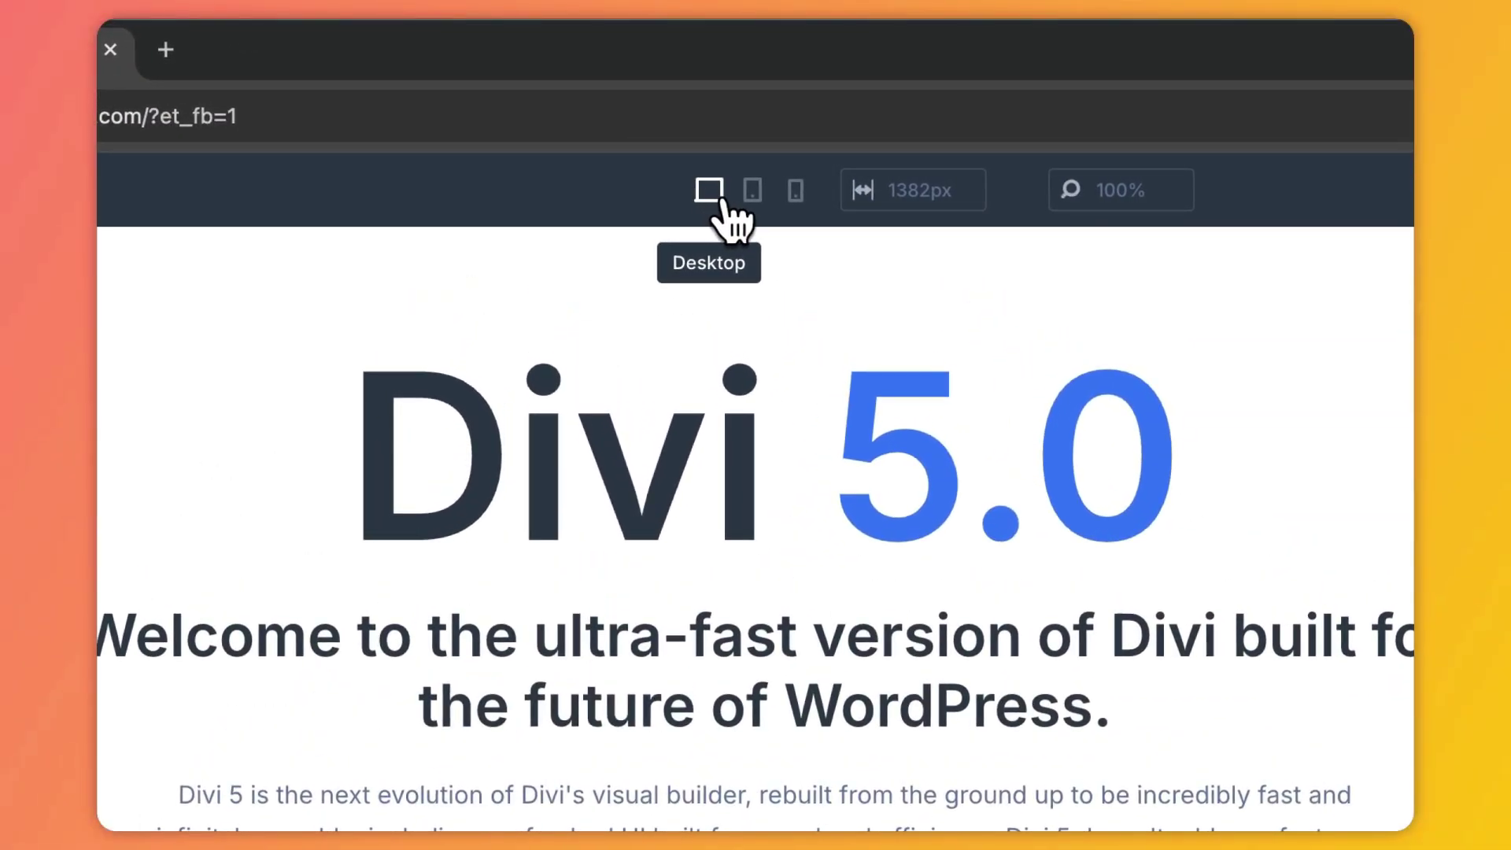
Preview the 'Welcome to My Adventure Blog' page at Tablet and then Phone width
click(753, 194)
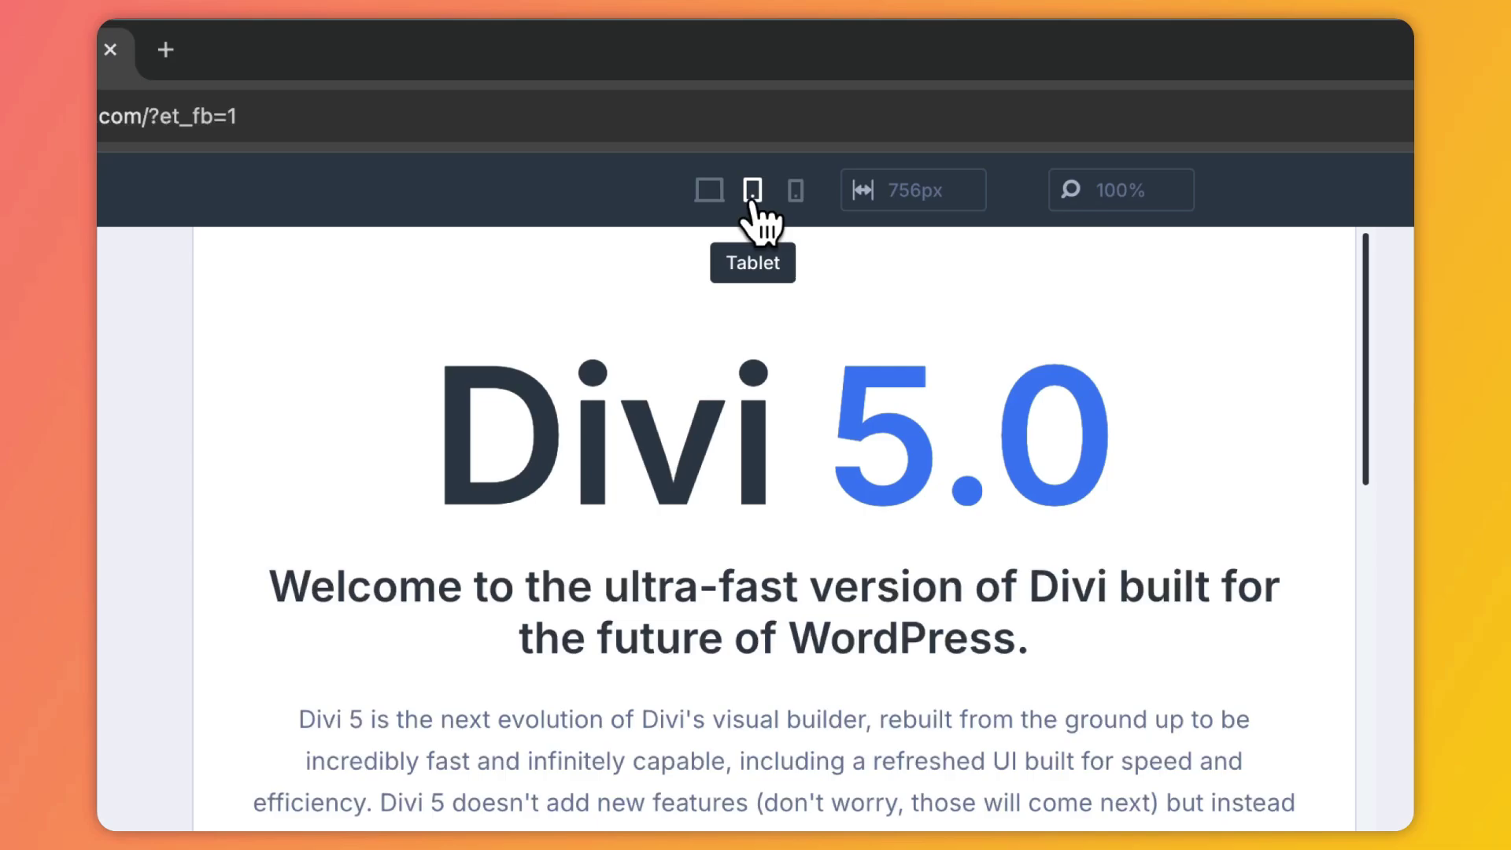
click(796, 192)
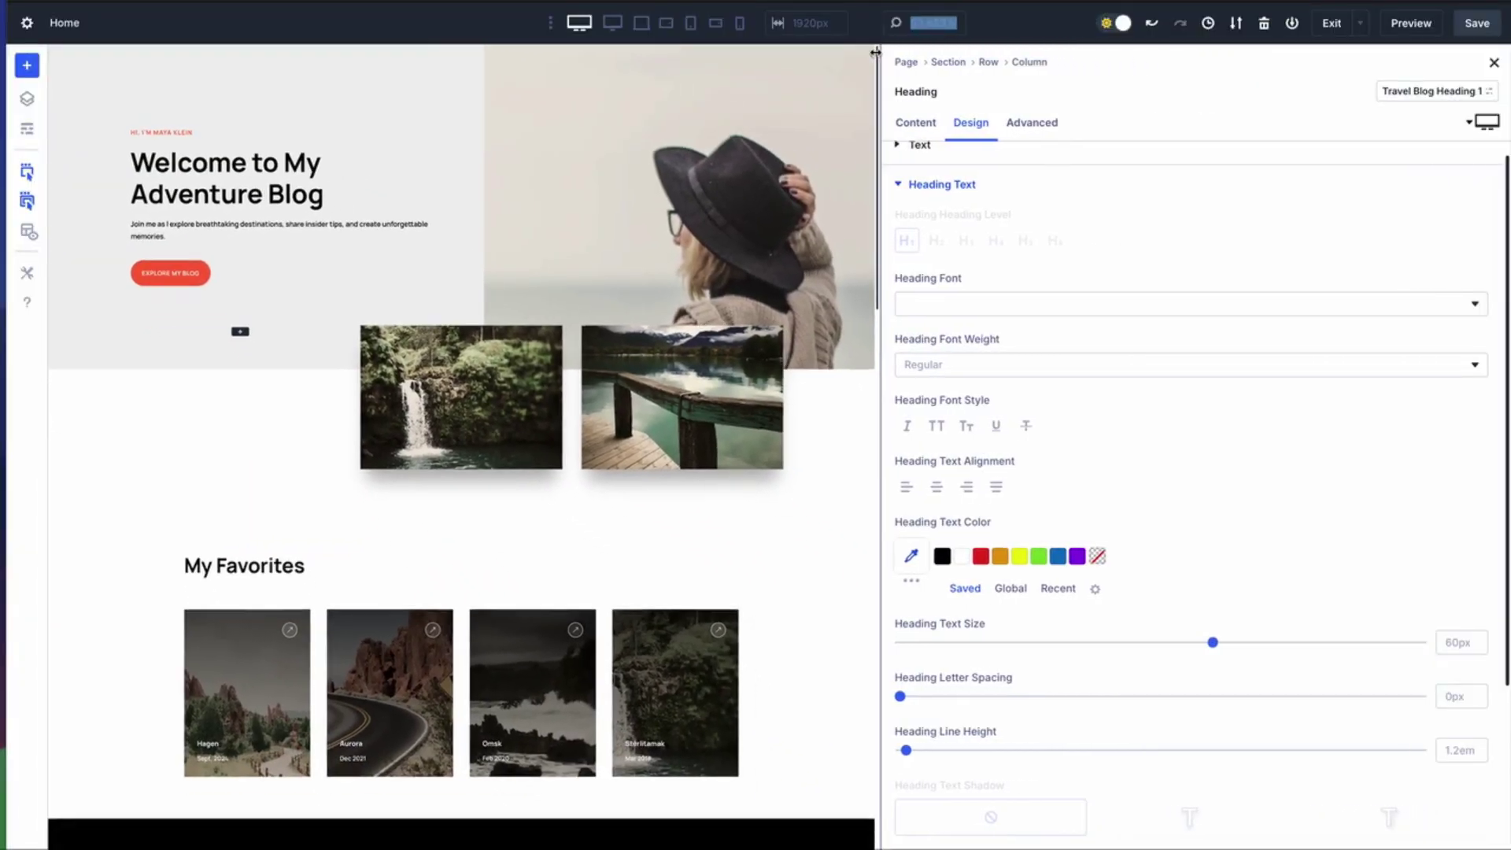
Narrow the settings panel, then preview the page at Desktop, Tablet Wide, Tablet and Phone Wide
drag(790, 48, 1330, 52)
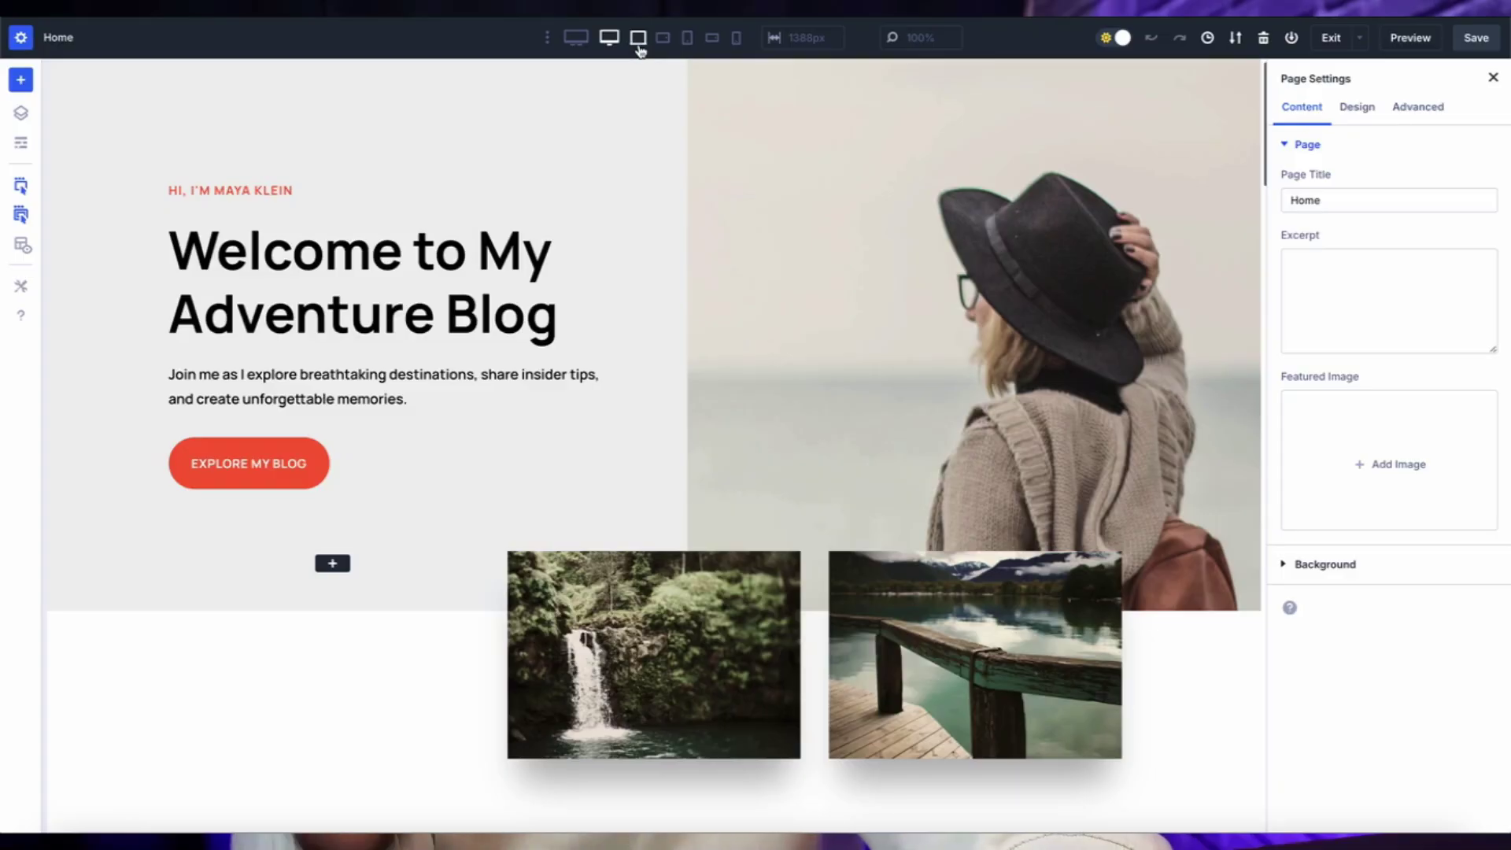
click(639, 44)
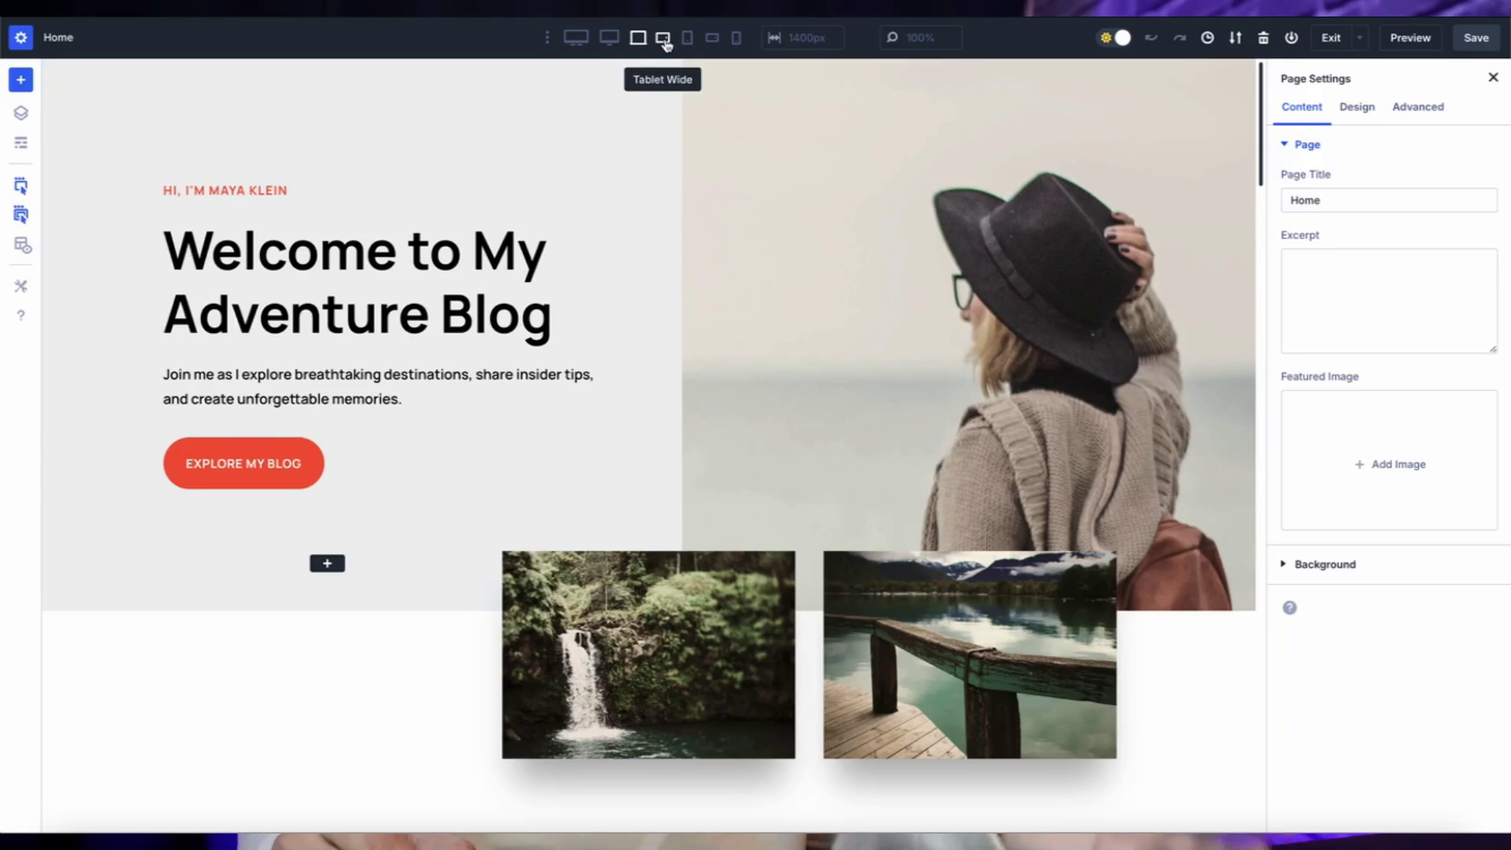
click(665, 44)
click(686, 41)
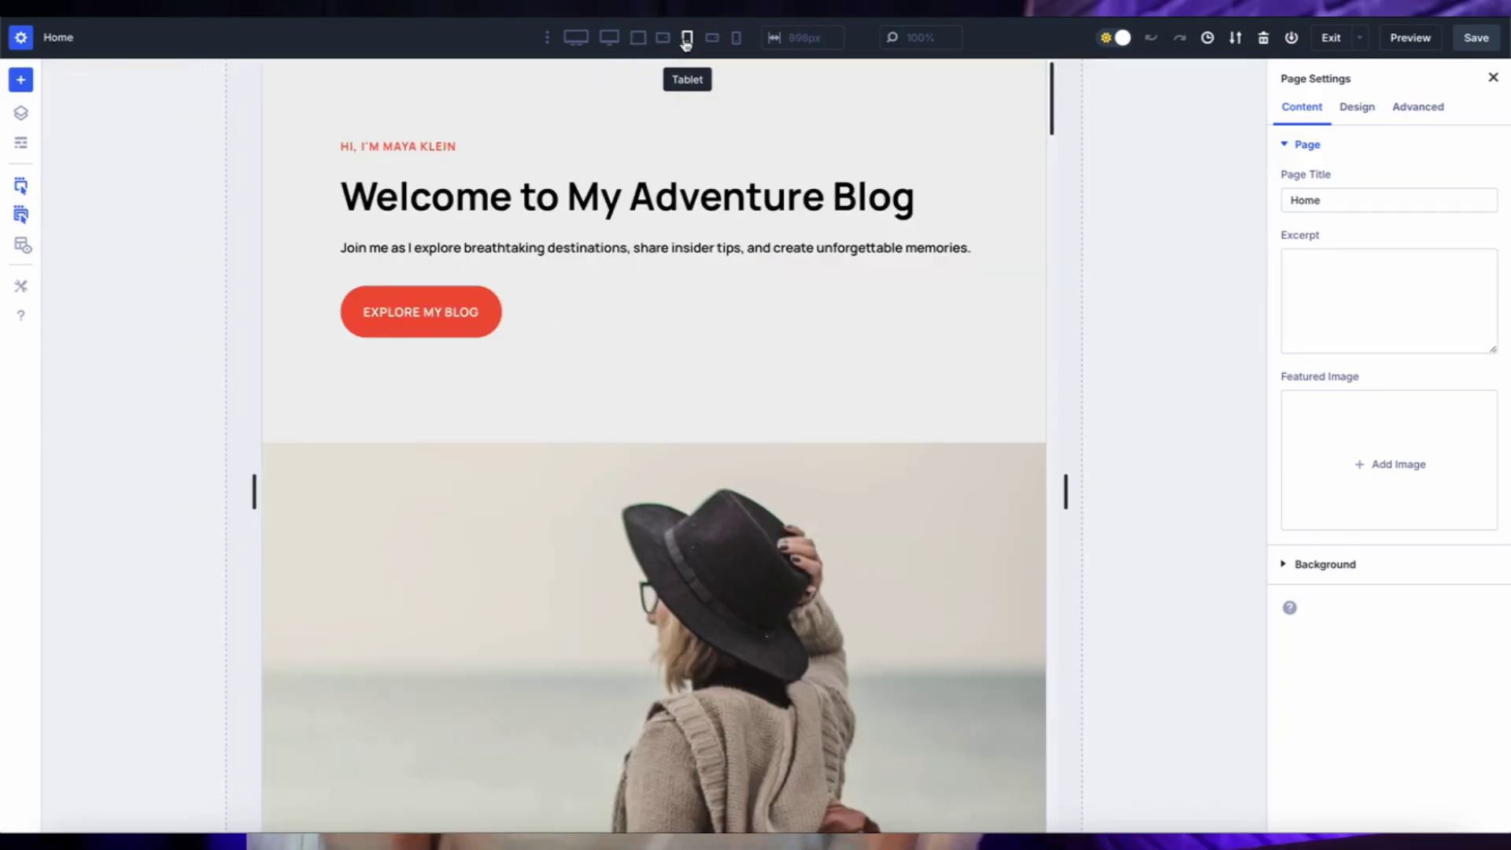
click(713, 42)
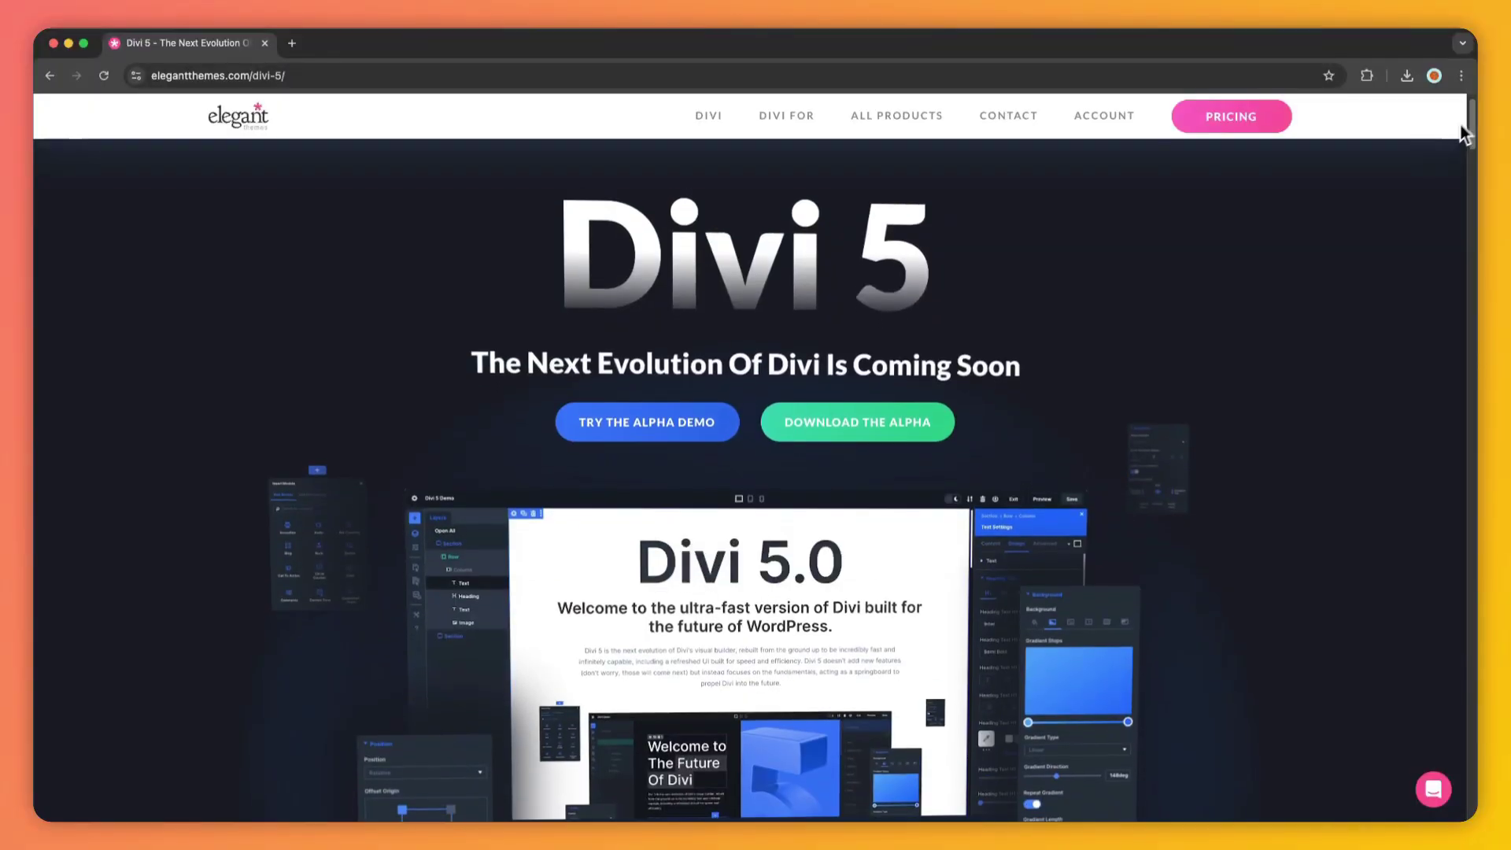
Scroll the elegantthemes.com/divi-5 page past the hero to the 'What is Divi 5?' section
scroll(1463, 134, down, 2)
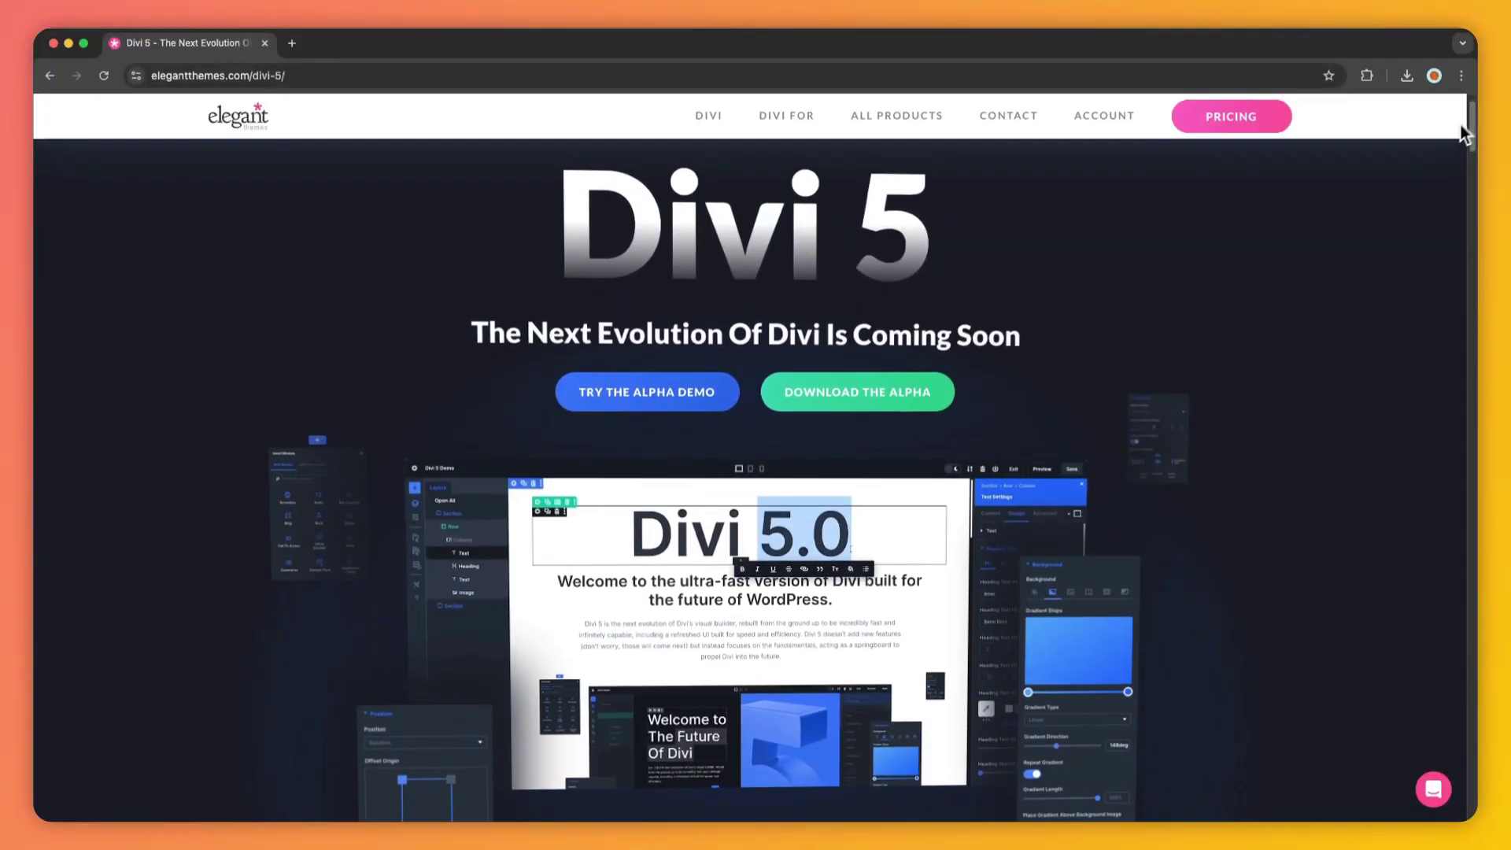
scroll(1463, 134, down, 3)
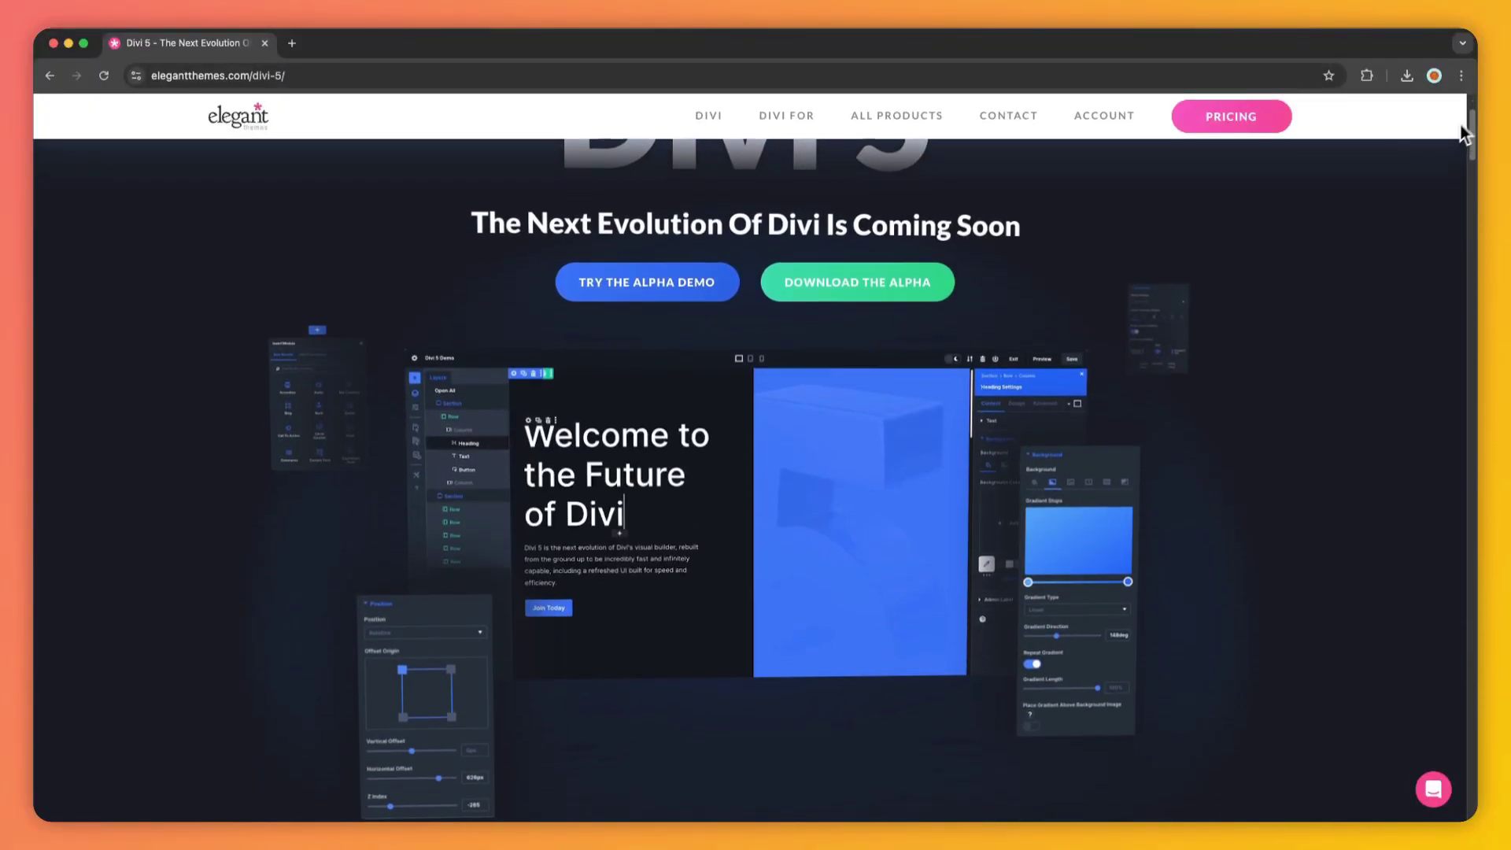
scroll(1463, 134, down, 3)
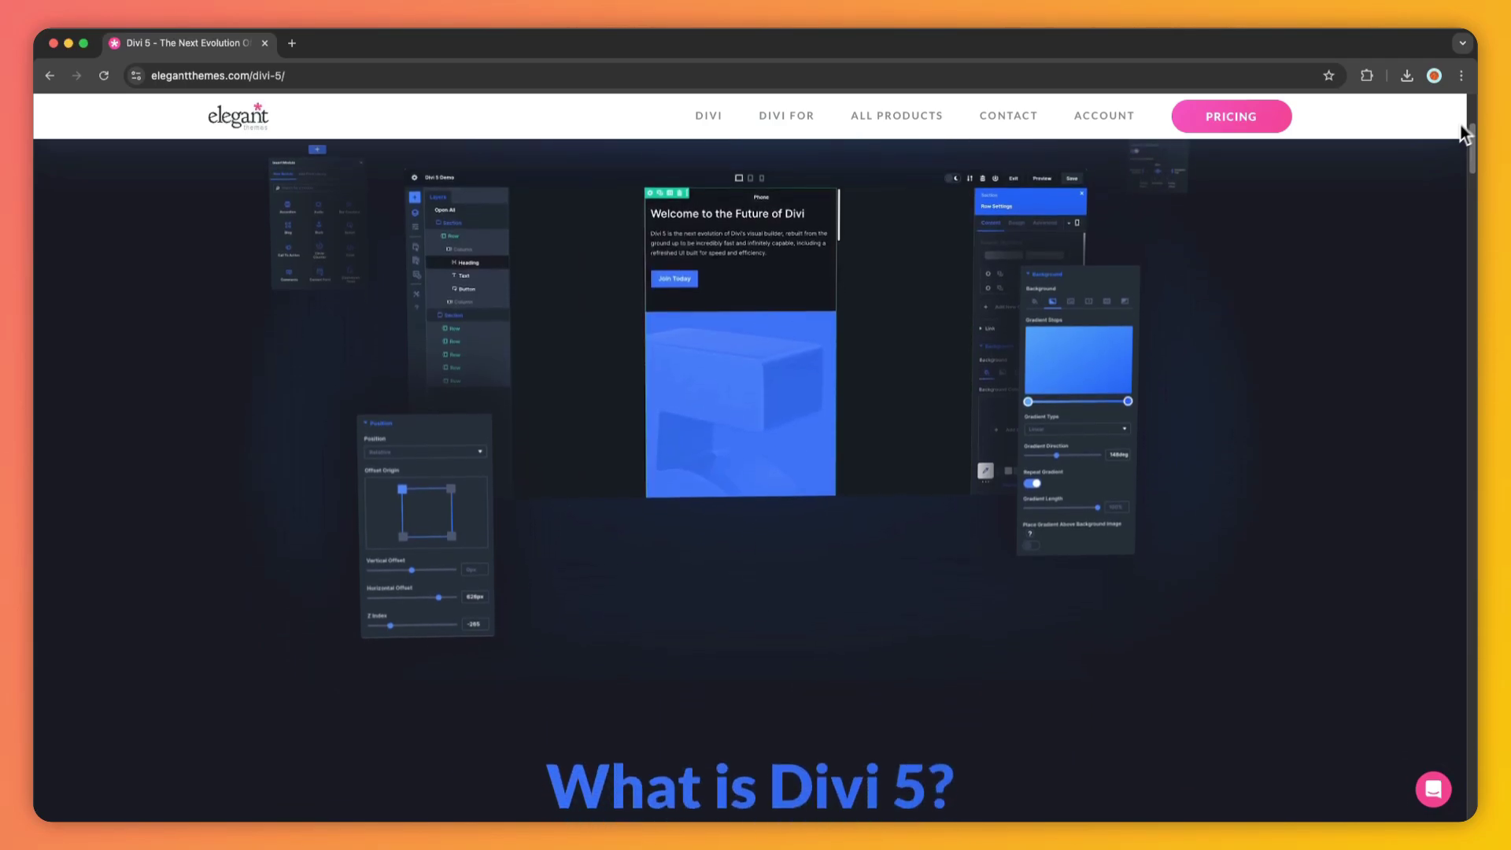
scroll(1463, 134, down, 1)
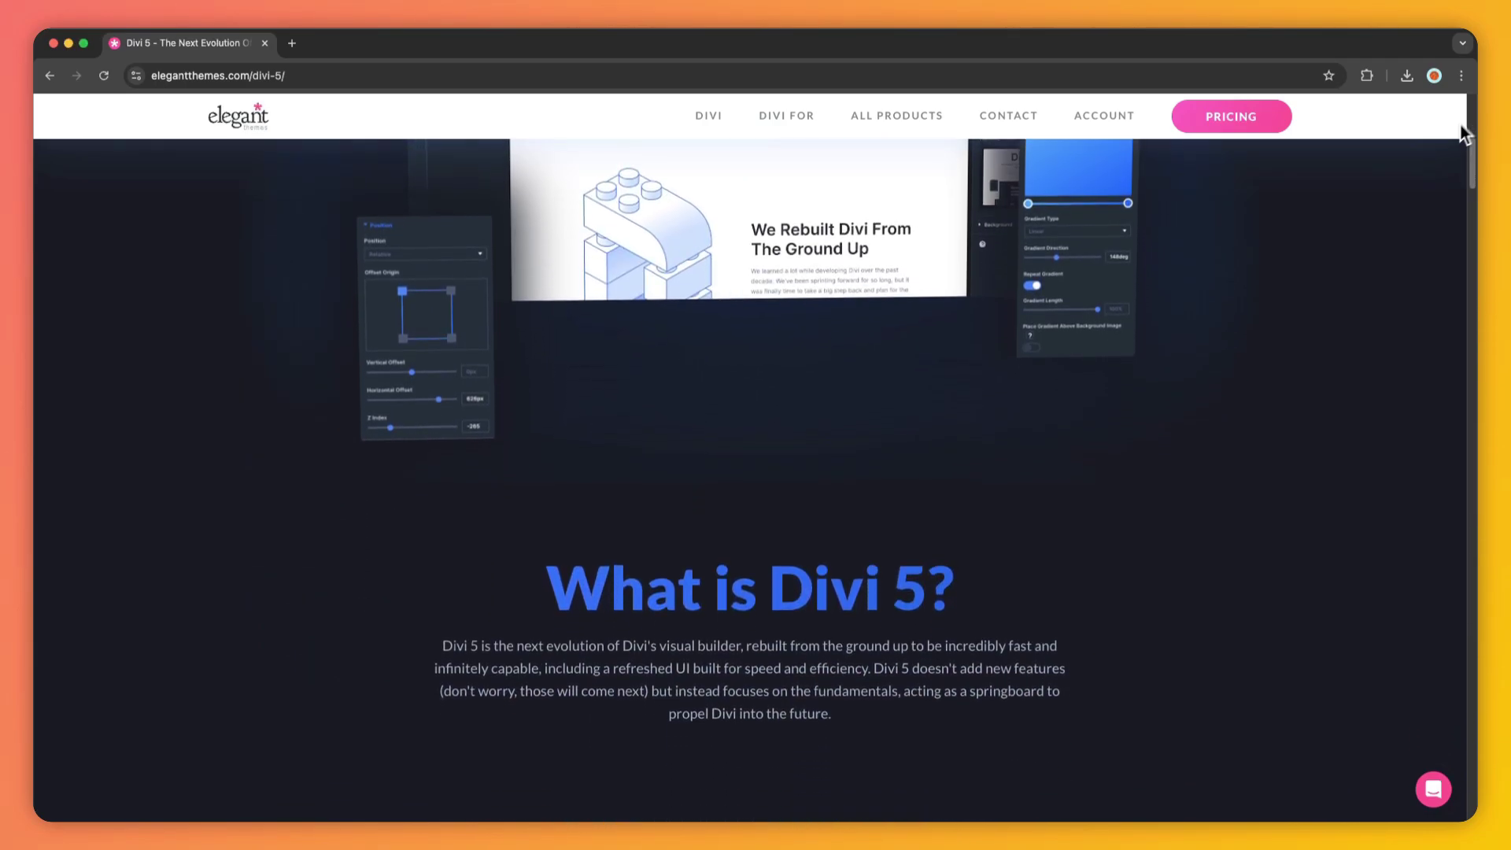
scroll(1462, 134, down, 2)
scroll(1462, 134, down, 3)
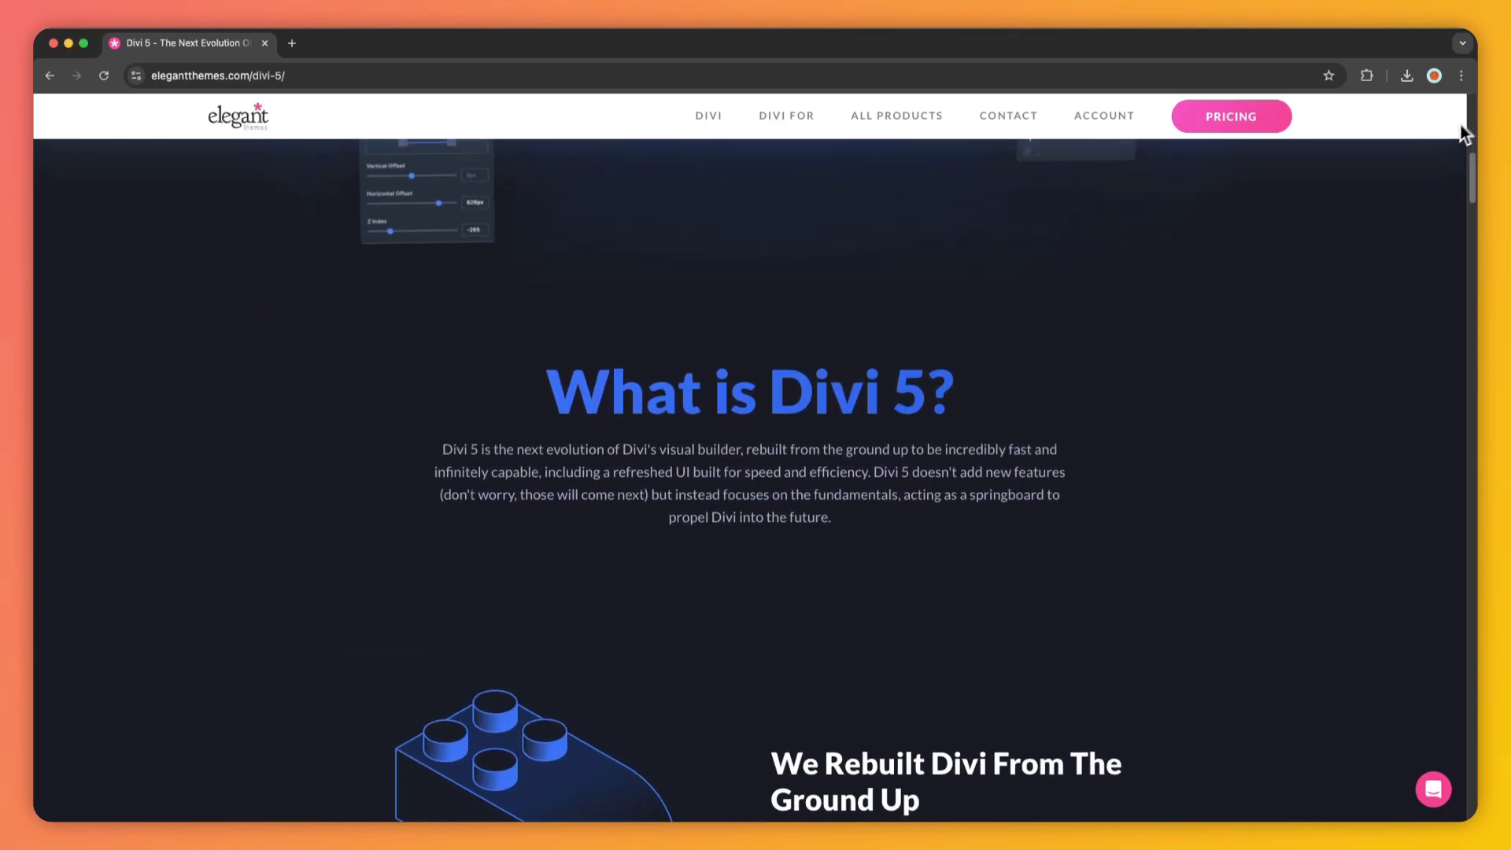
scroll(1462, 134, down, 3)
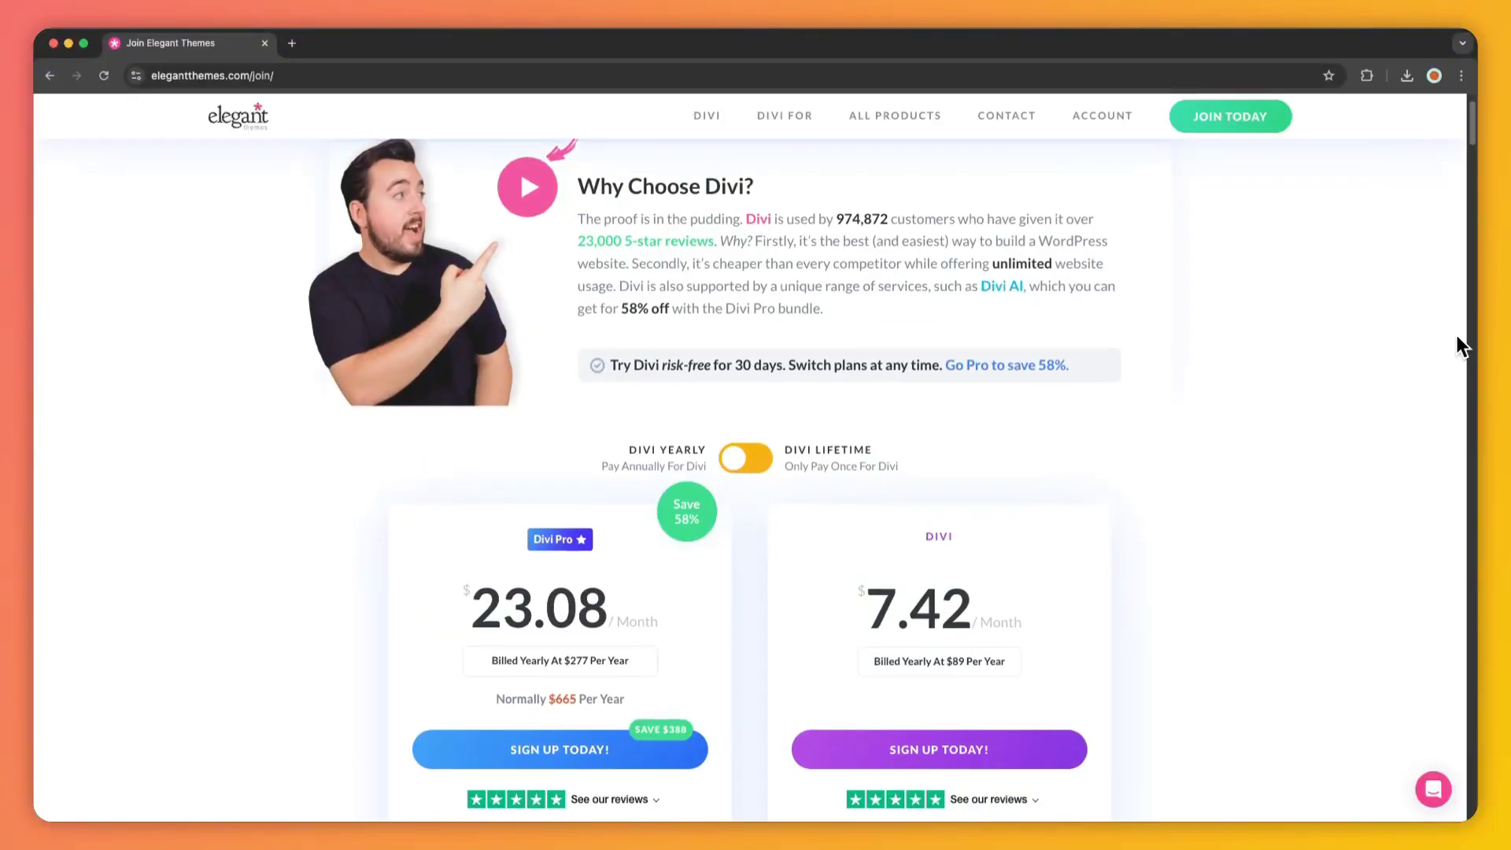
Scroll through the Divi Pro ($23.08/month) and Divi ($7.42/month) plan cards and feature lists
scroll(1457, 346, down, 3)
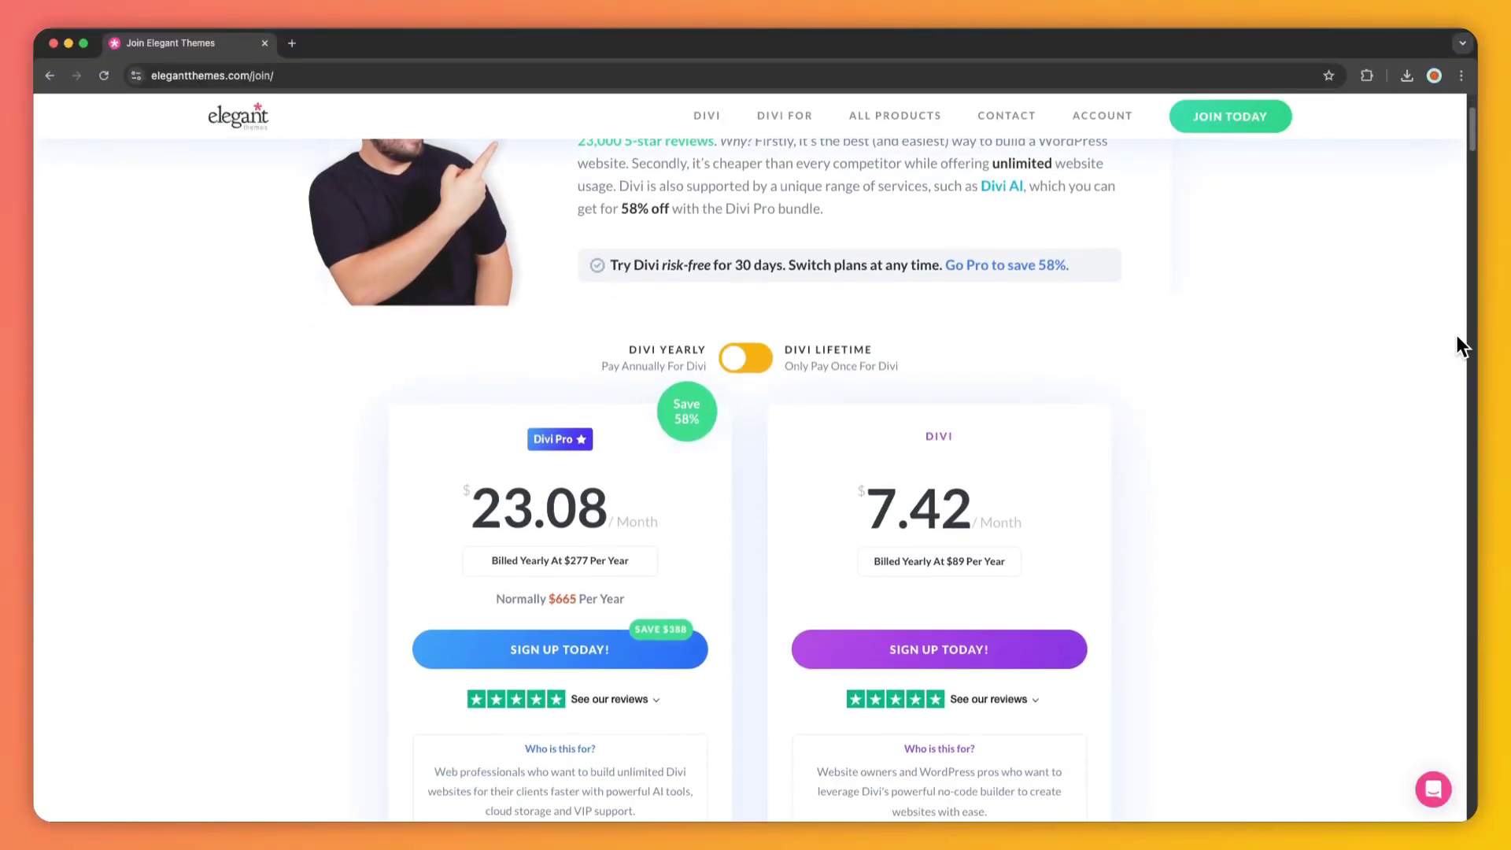
scroll(1457, 346, down, 5)
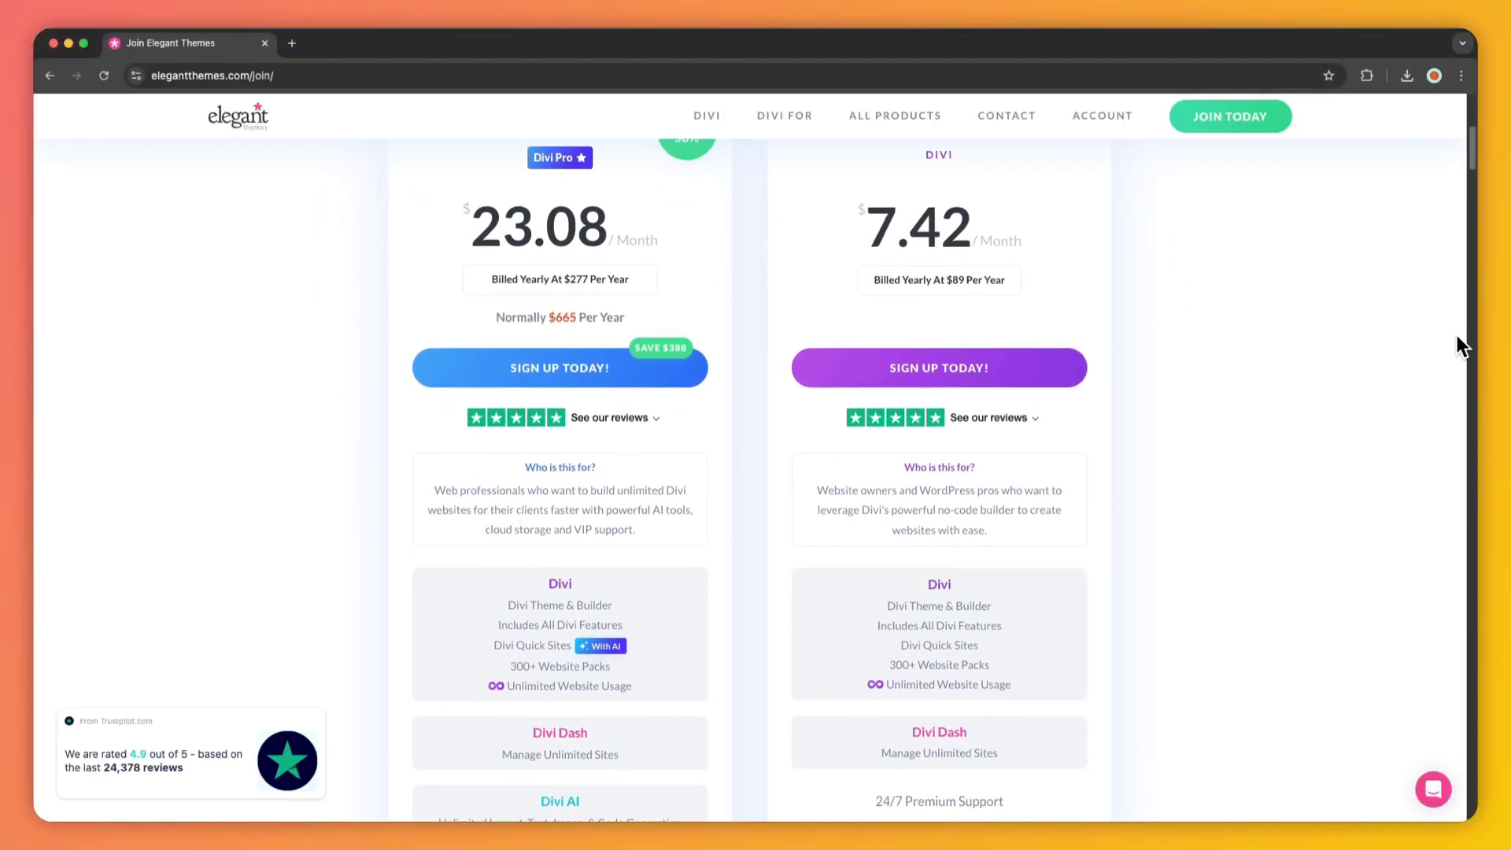
scroll(1457, 343, down, 5)
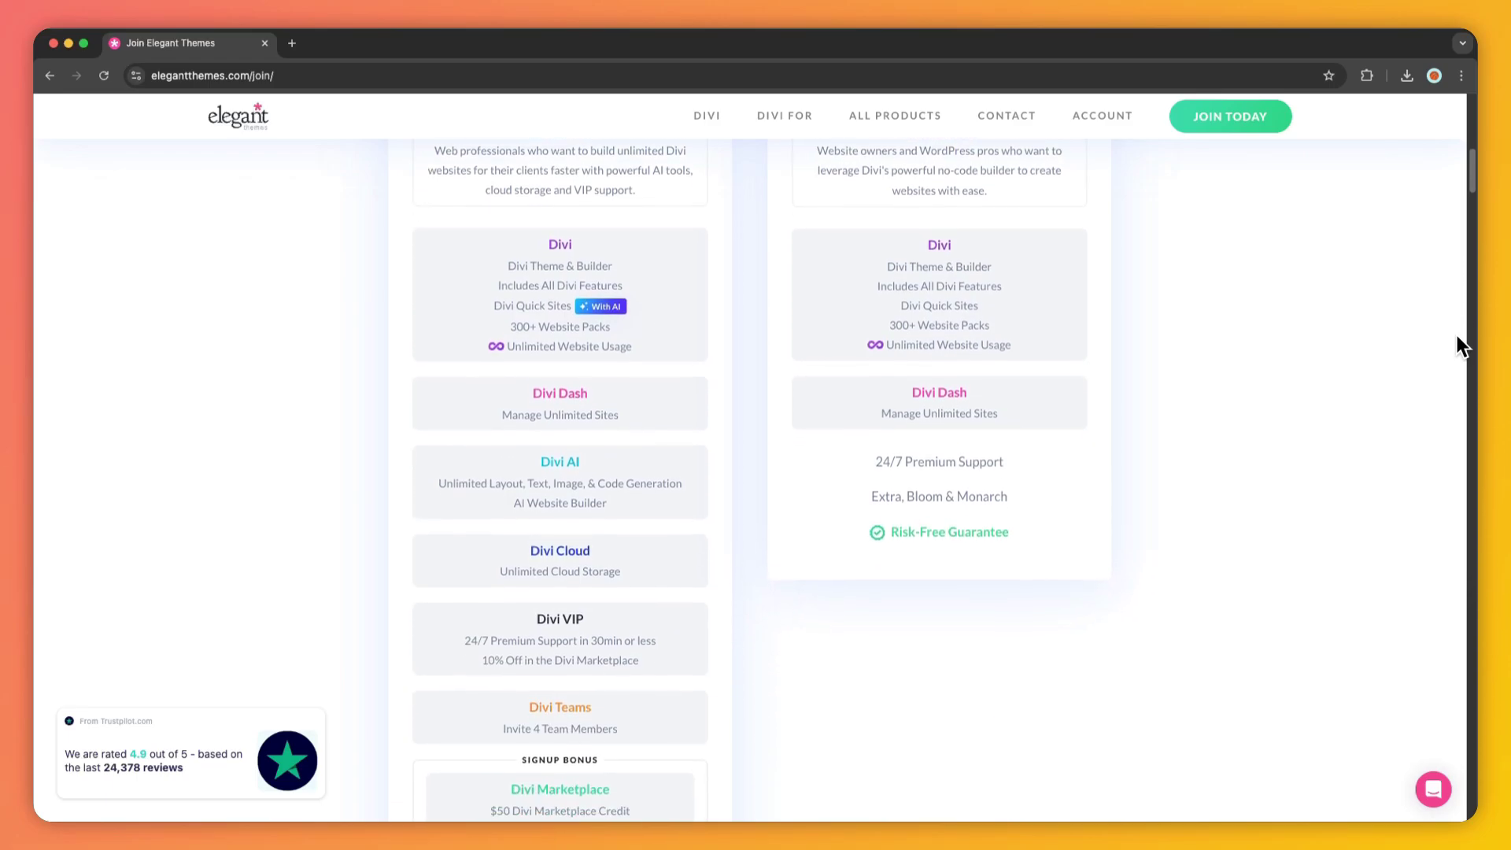
scroll(1456, 338, down, 2)
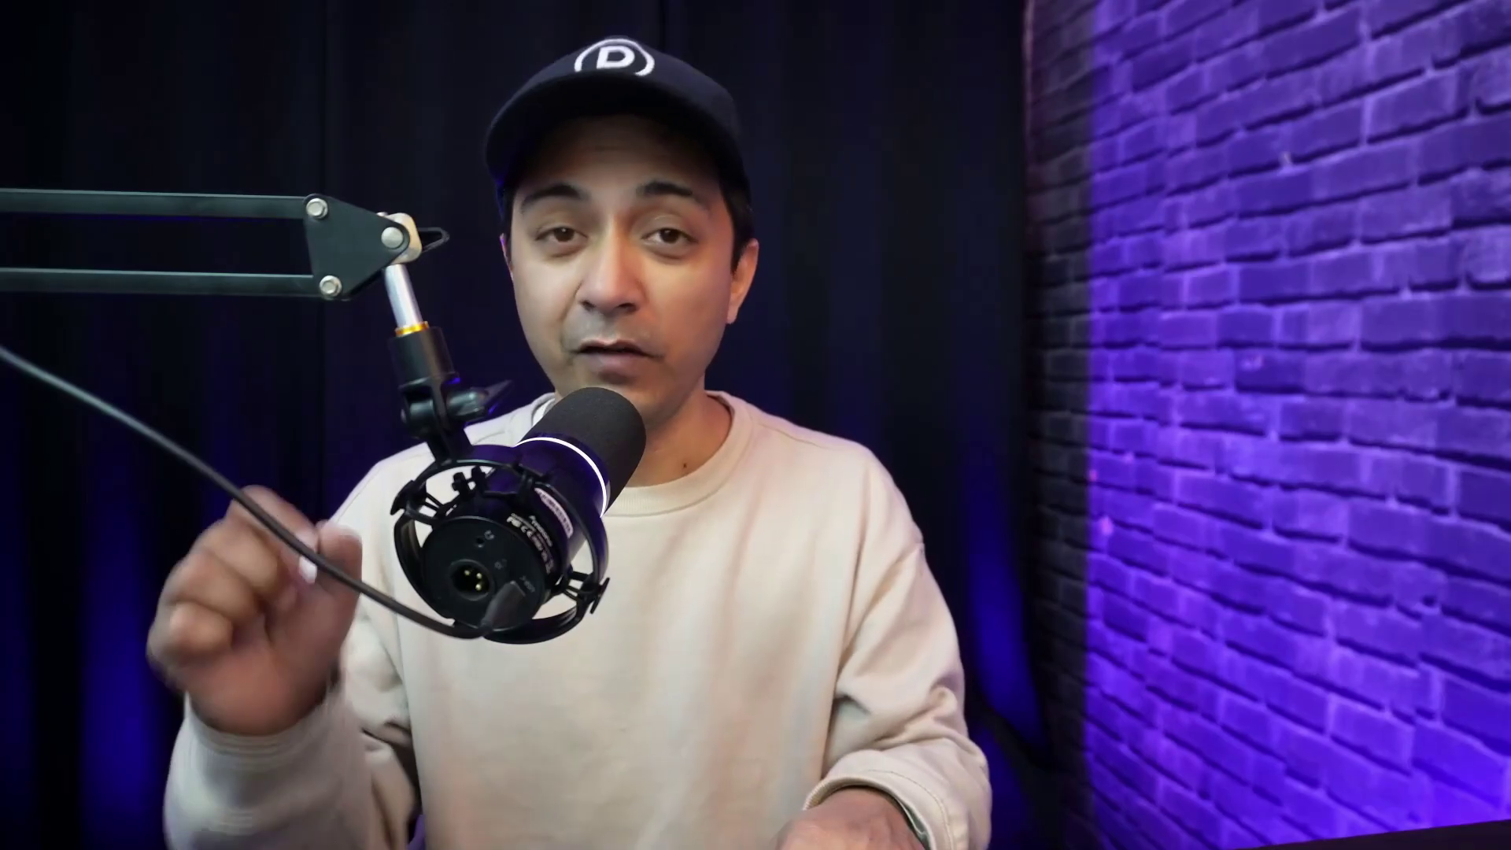